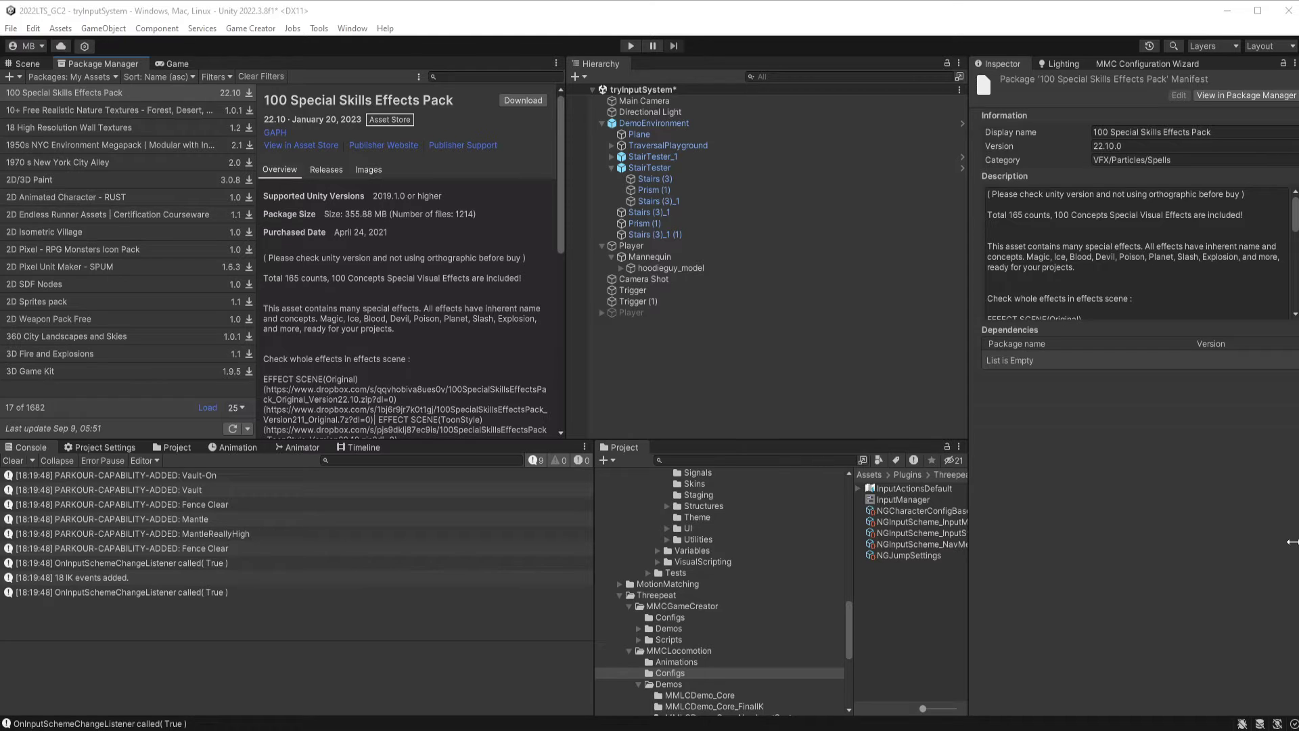
- Search the My Assets packages for "parkour" and show the details of Parkour Animation Set
left_click(445, 75)
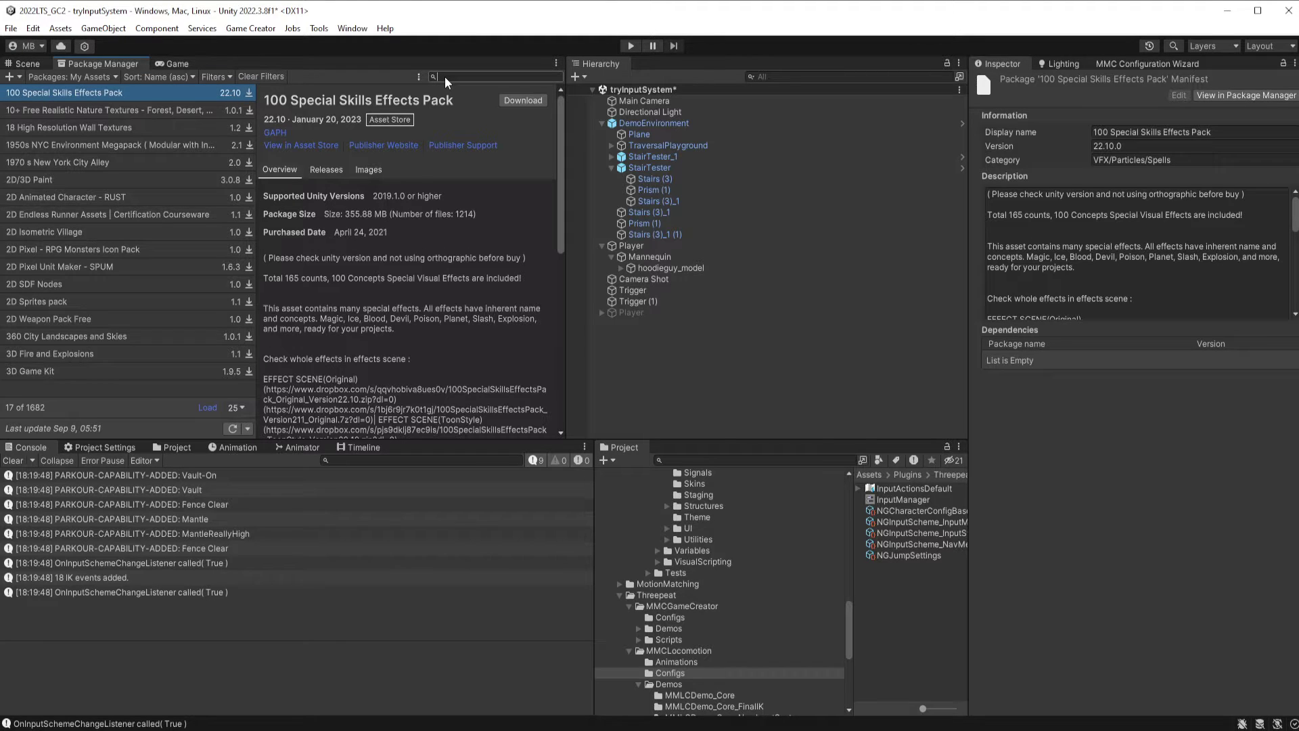
type("parkour")
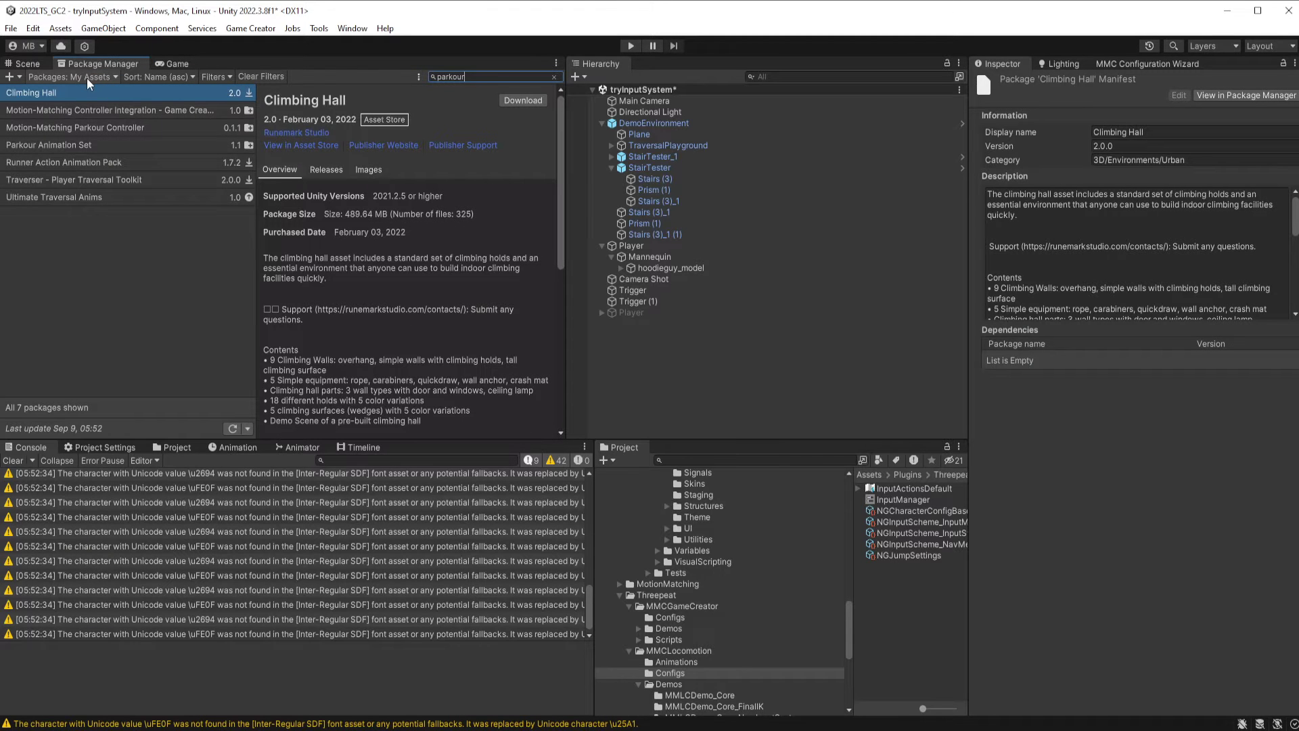
left_click(46, 147)
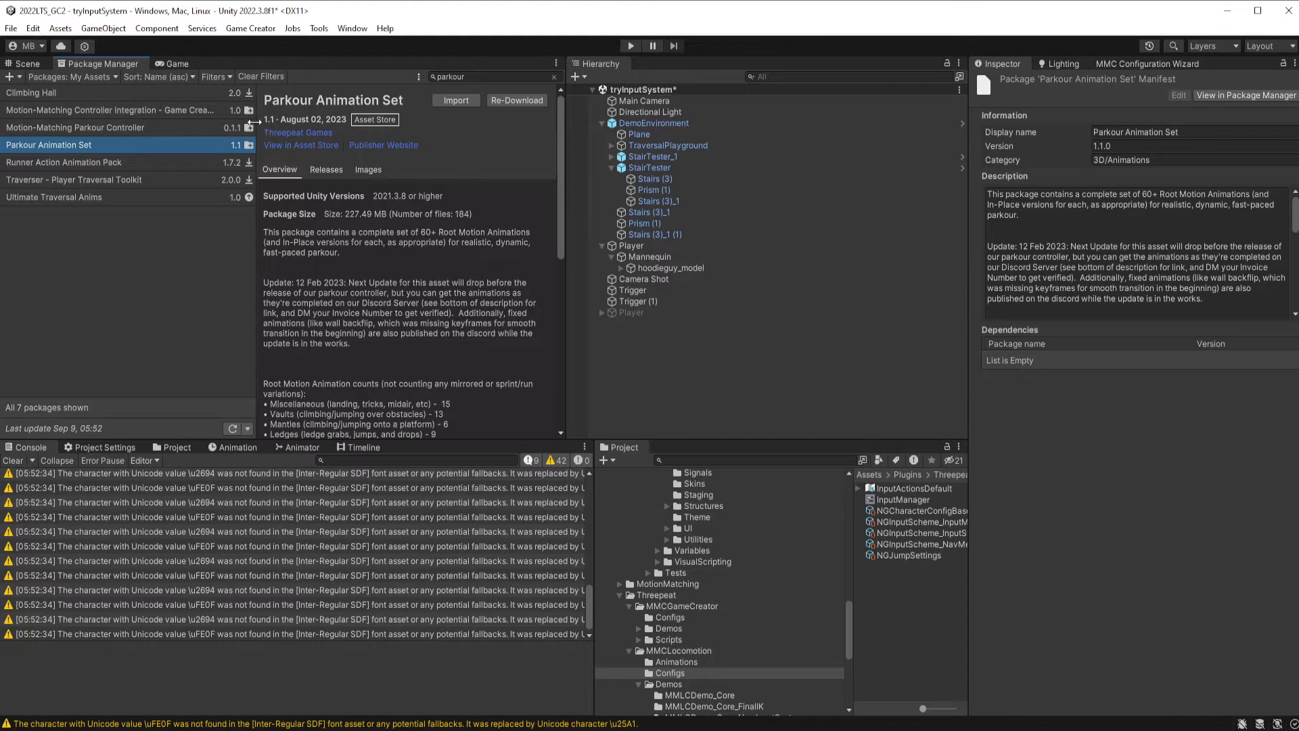
- Import the Motion-Matching Parkour Controller package into the project
left_click(93, 127)
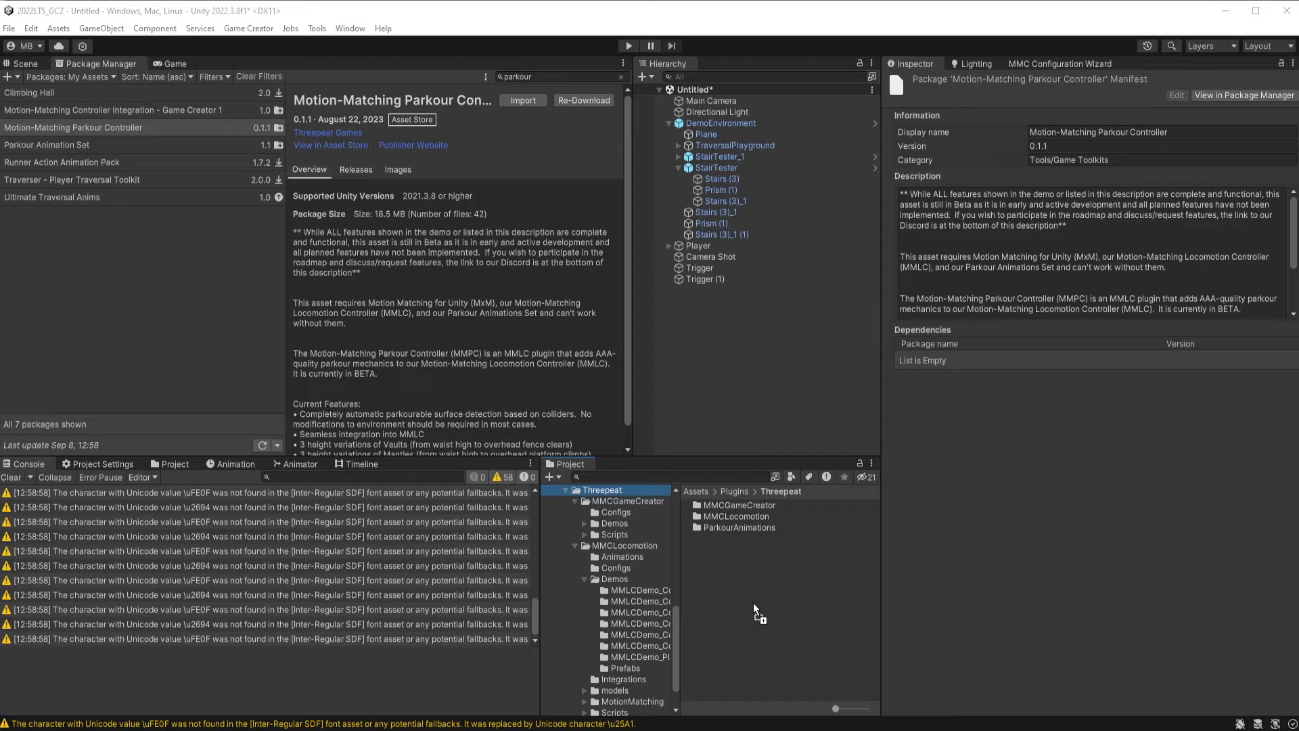
left_click_drag(745, 604, 745, 605)
left_click(1051, 560)
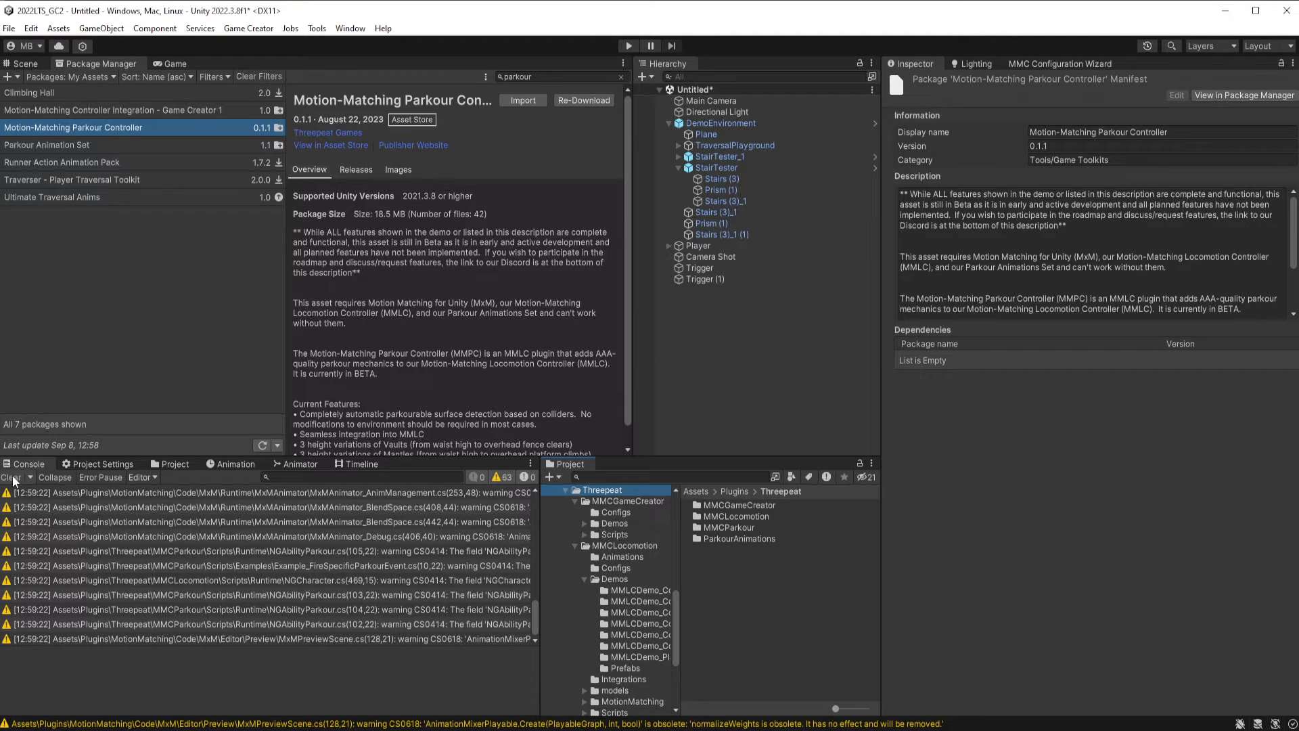
- Clear the console log and bring up the Scene view
scroll(139, 625, "down", 1)
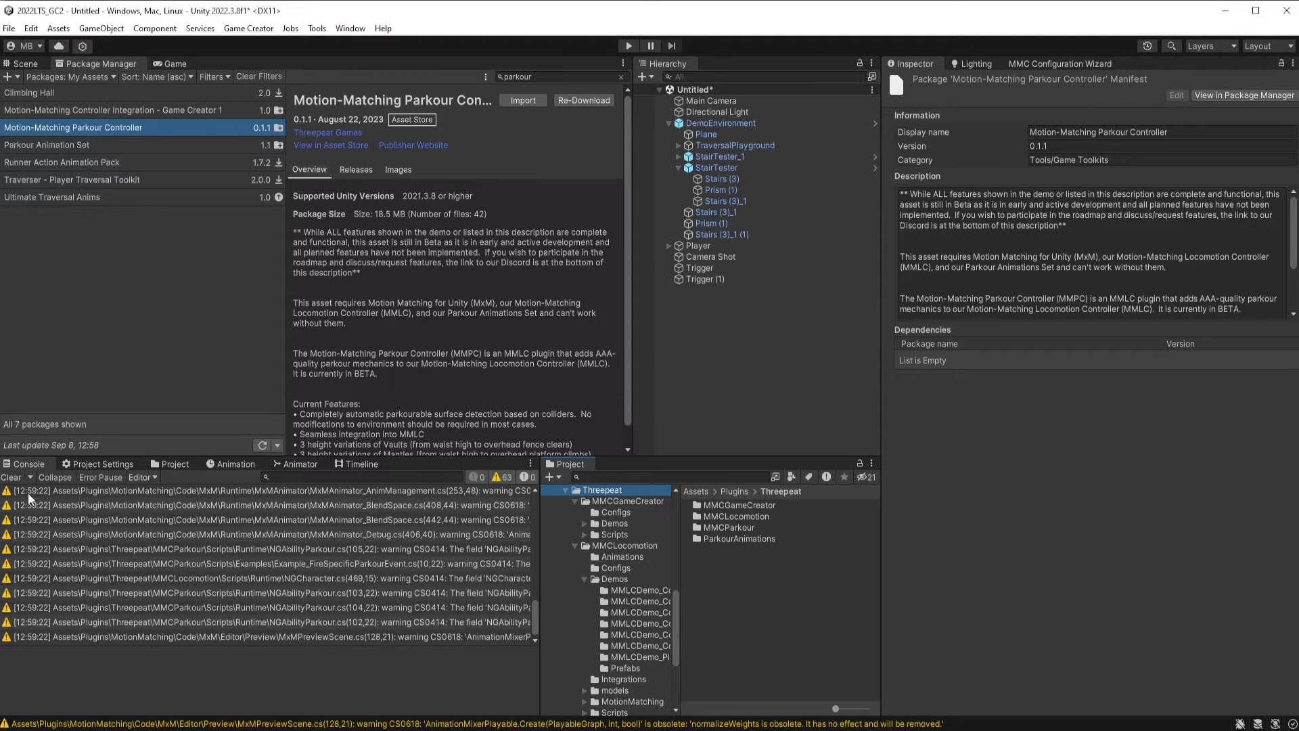
left_click(11, 477)
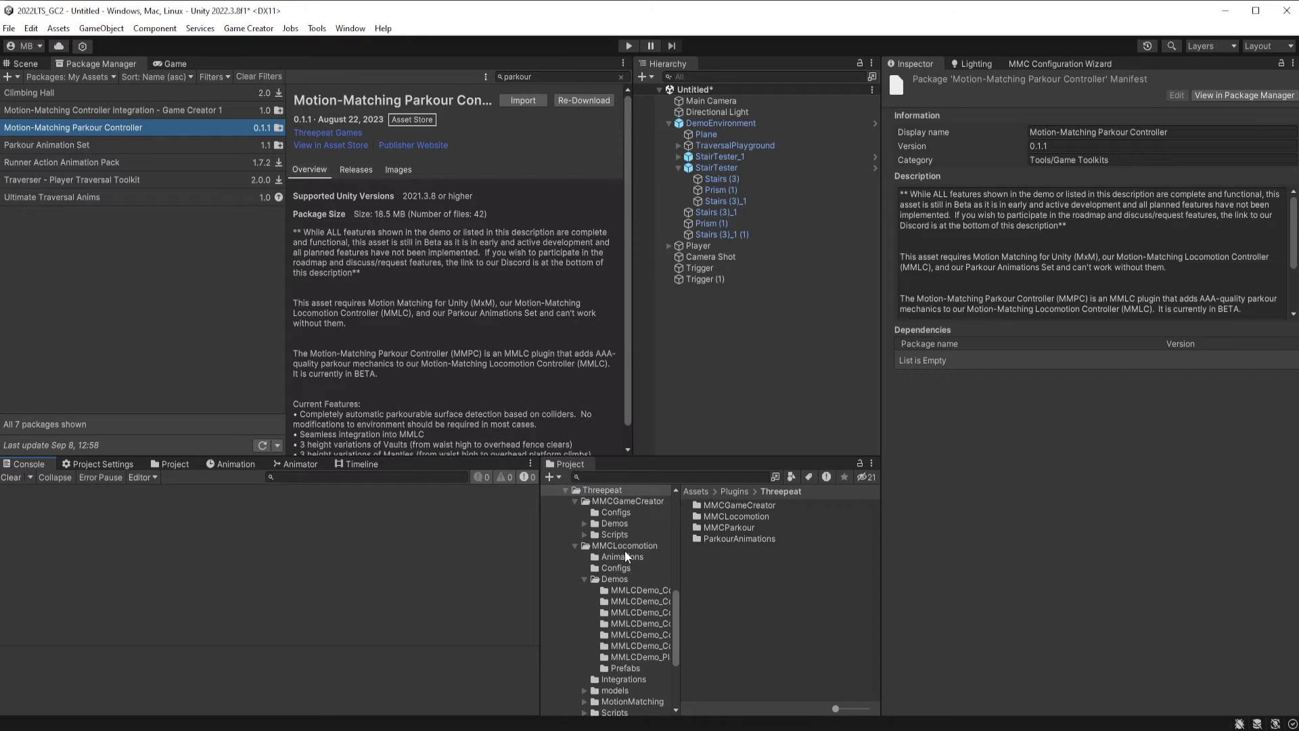
left_click(34, 65)
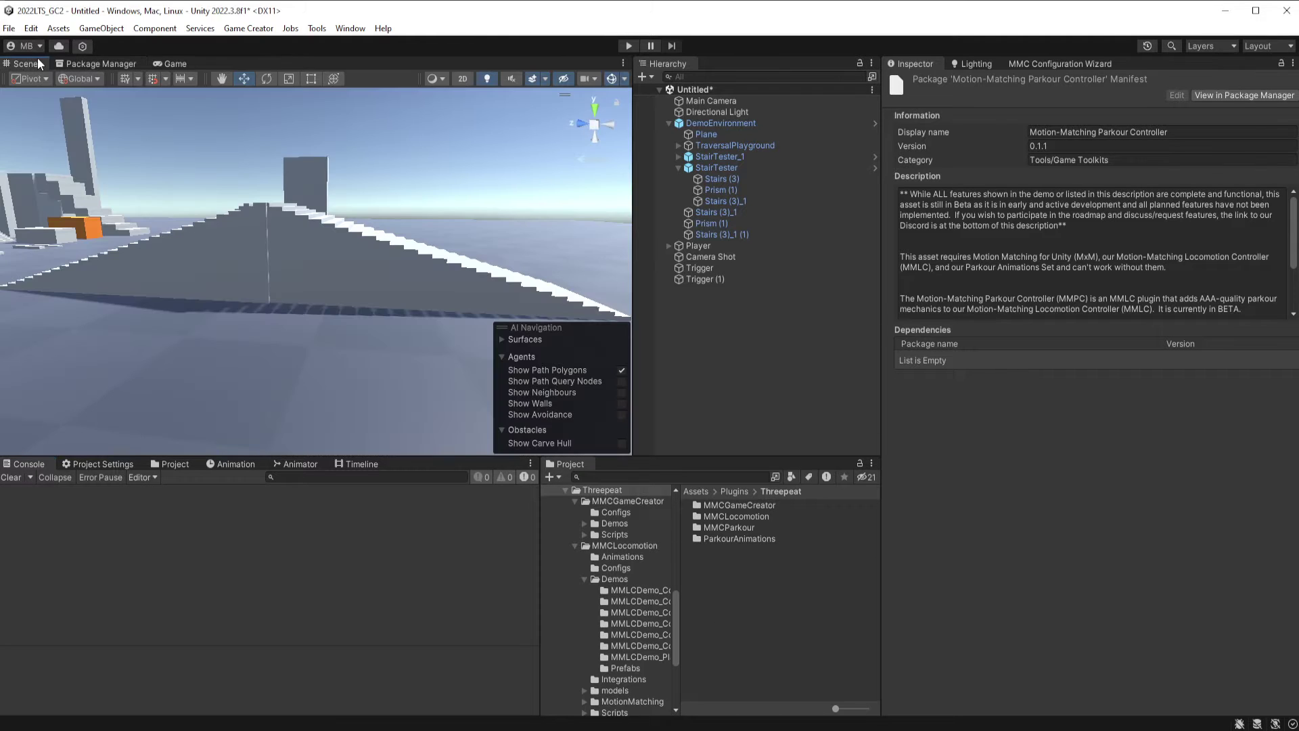
- Recheck the dependencies in the MMC Configuration Wizard and review the MMLC Parkour entry
left_click(1052, 64)
left_click(966, 98)
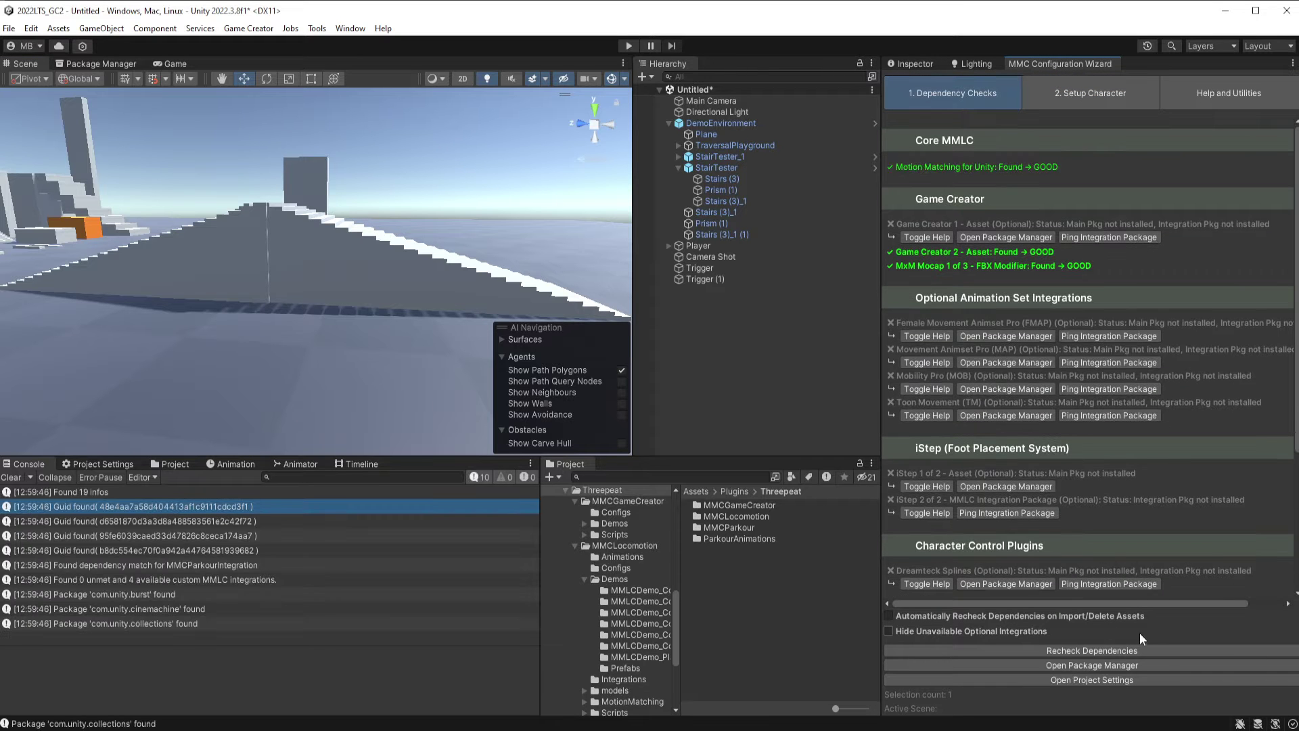
left_click(1114, 649)
scroll(1004, 533, "down", 5)
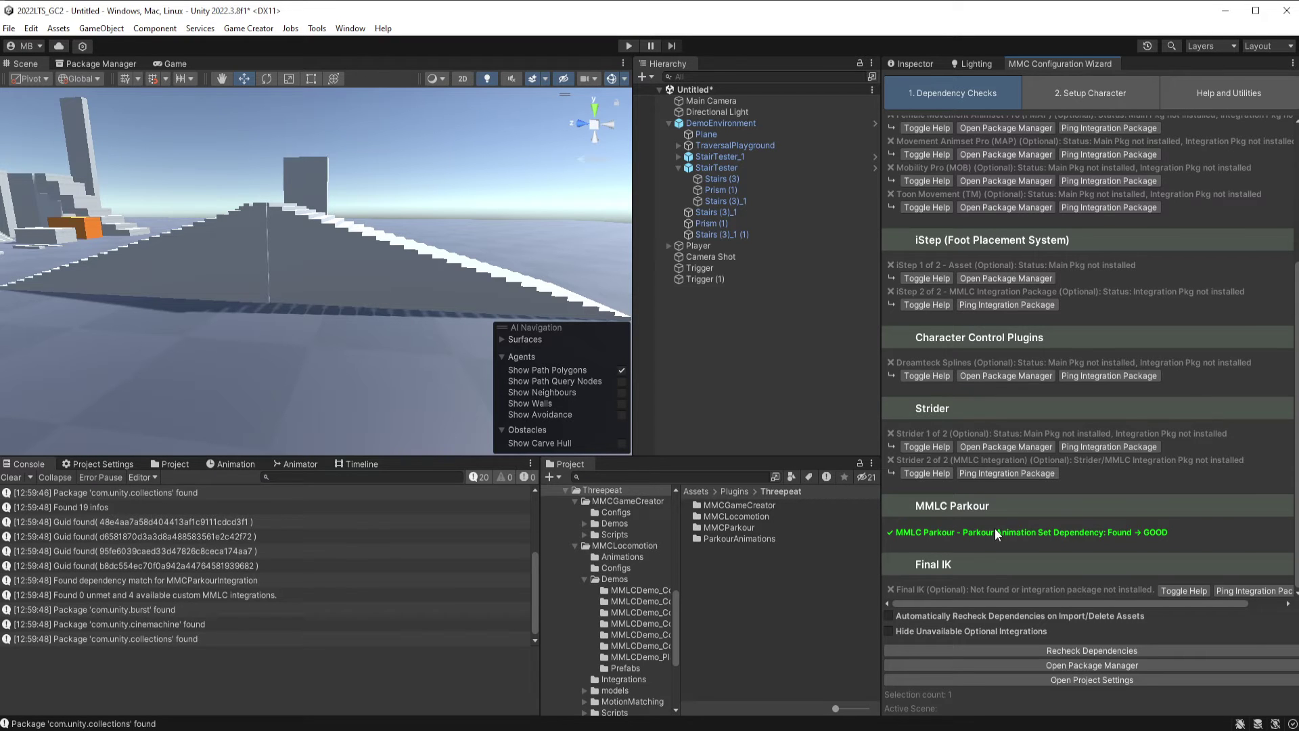
scroll(1107, 502, "up", 5)
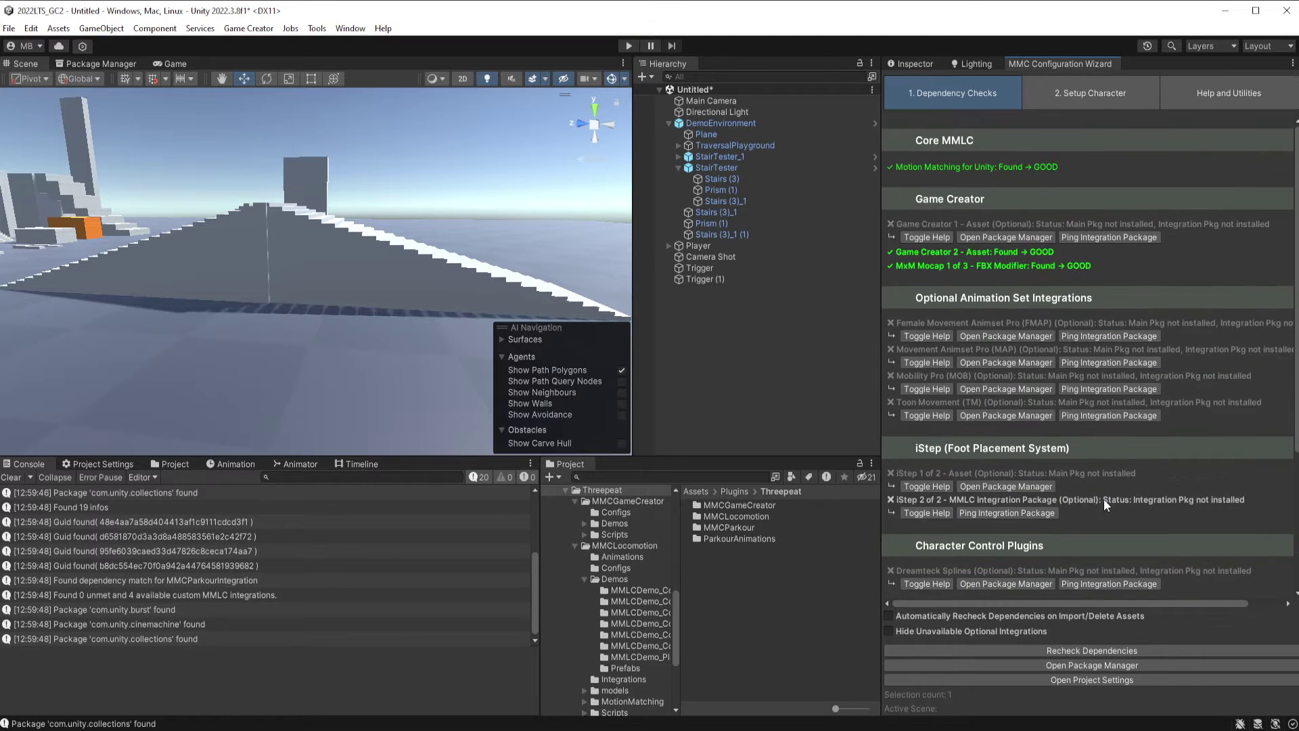
- Show the wizard's character setup, frame the Player in the scene, and expand its Character component's Animation settings
left_click(1066, 99)
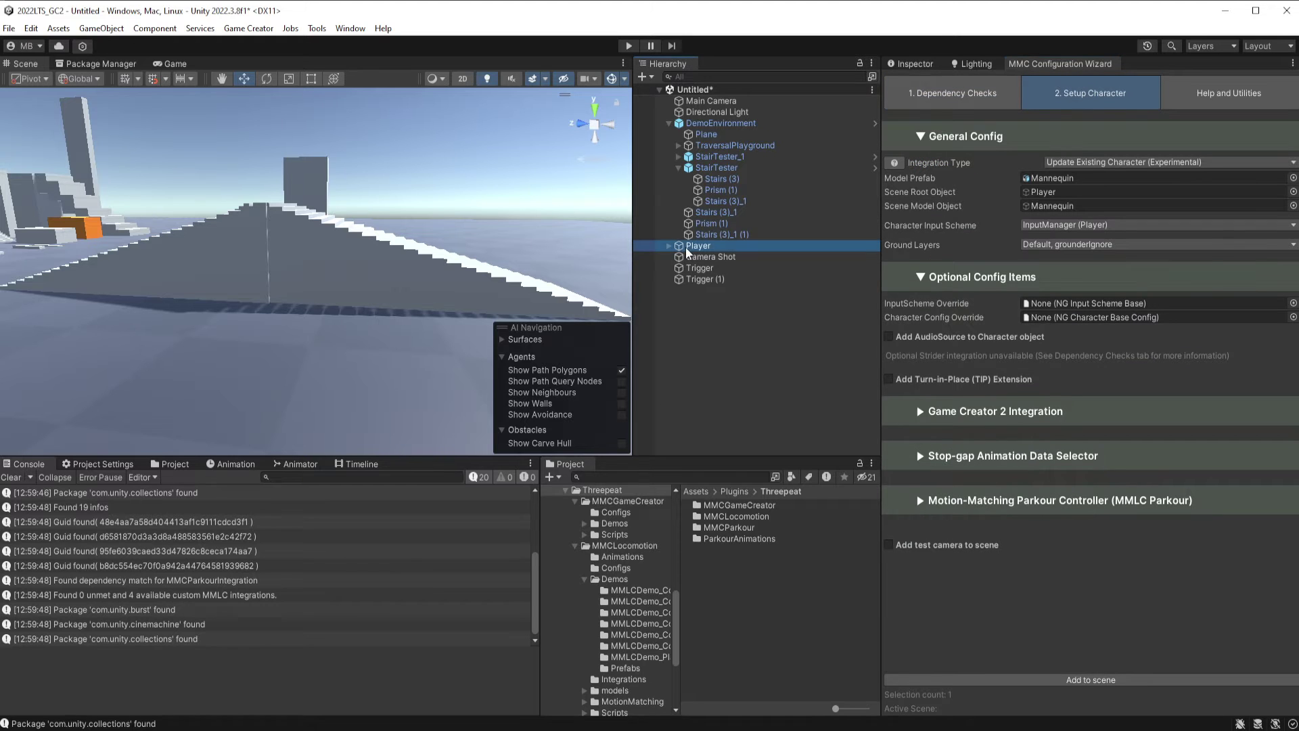
key("f")
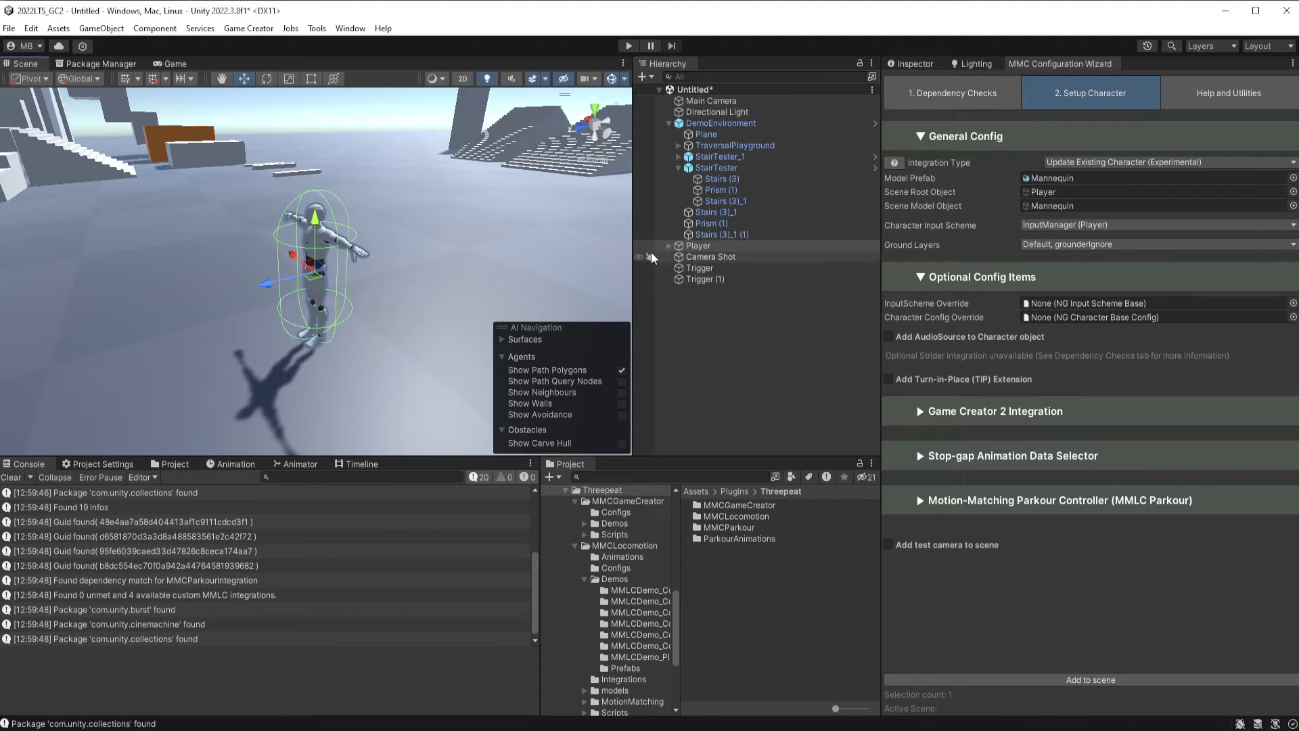
left_click(915, 64)
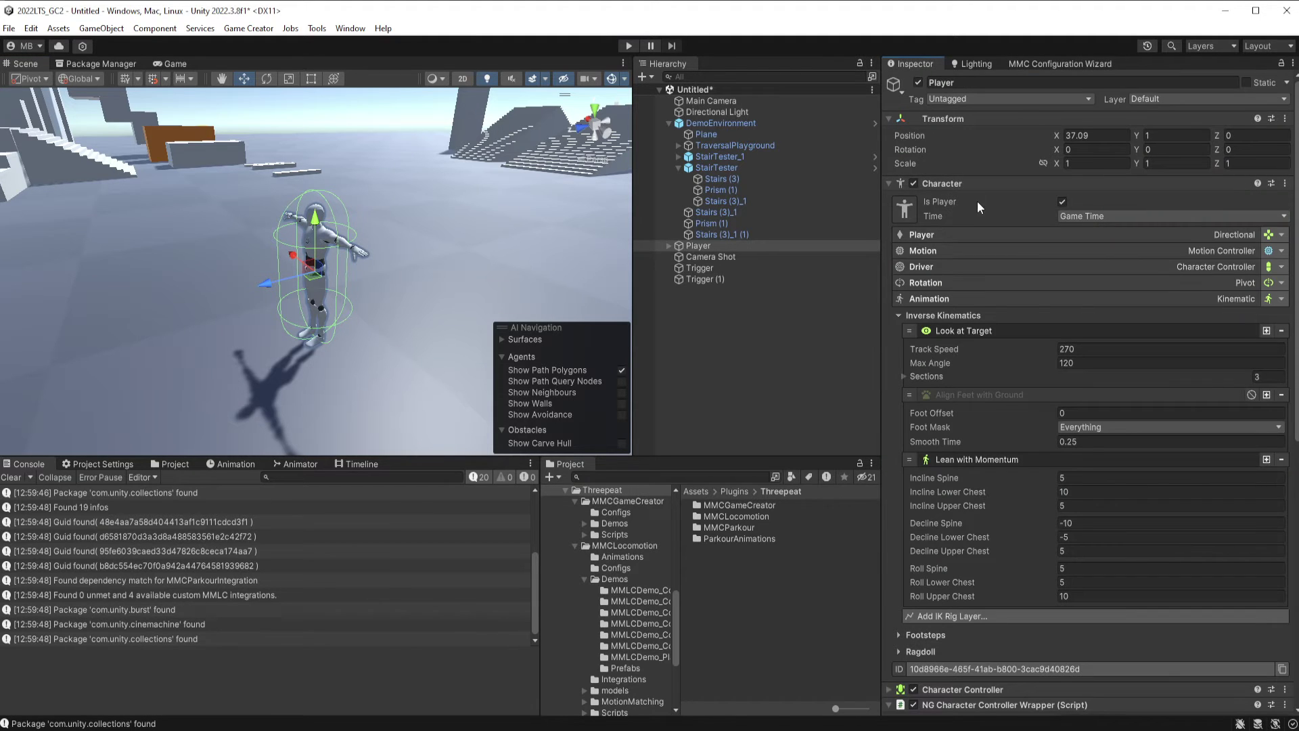
left_click(980, 303)
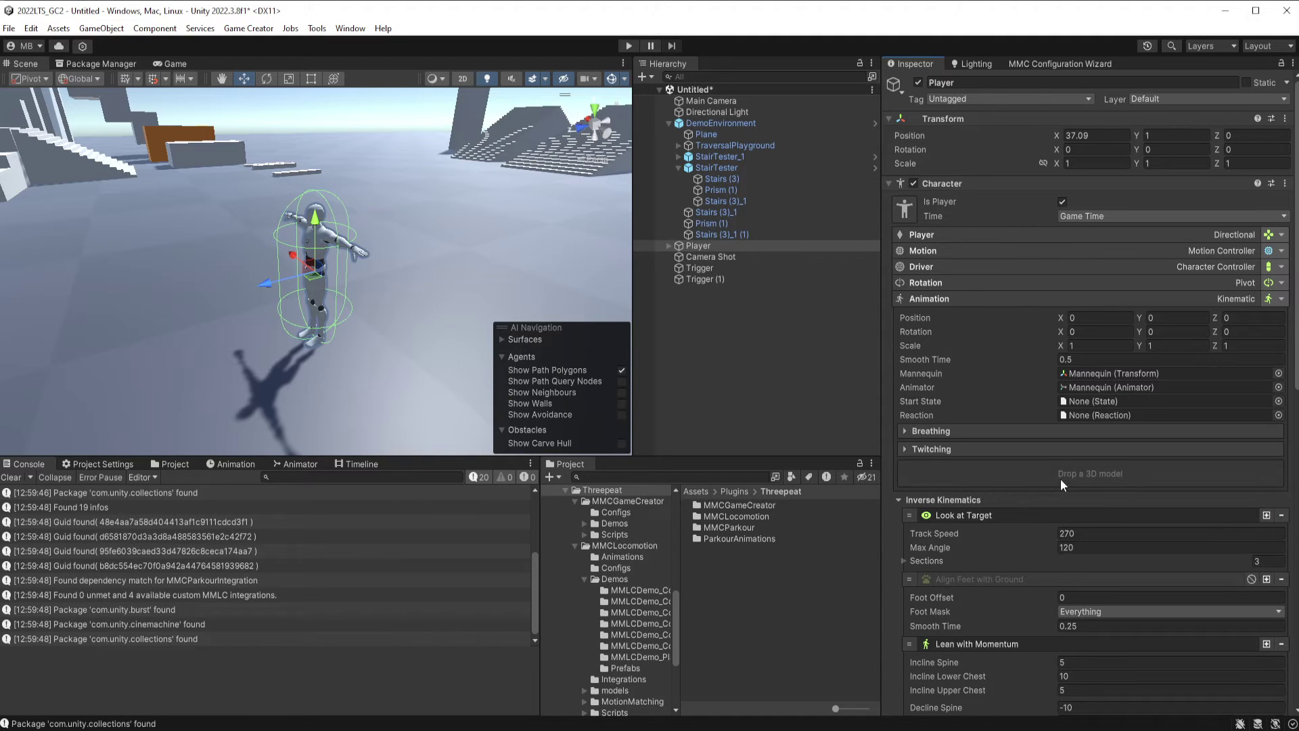
- Find hoodieguy_model in the project assets and assign it as the Player's 3D model in place of the mannequin
left_click(677, 478)
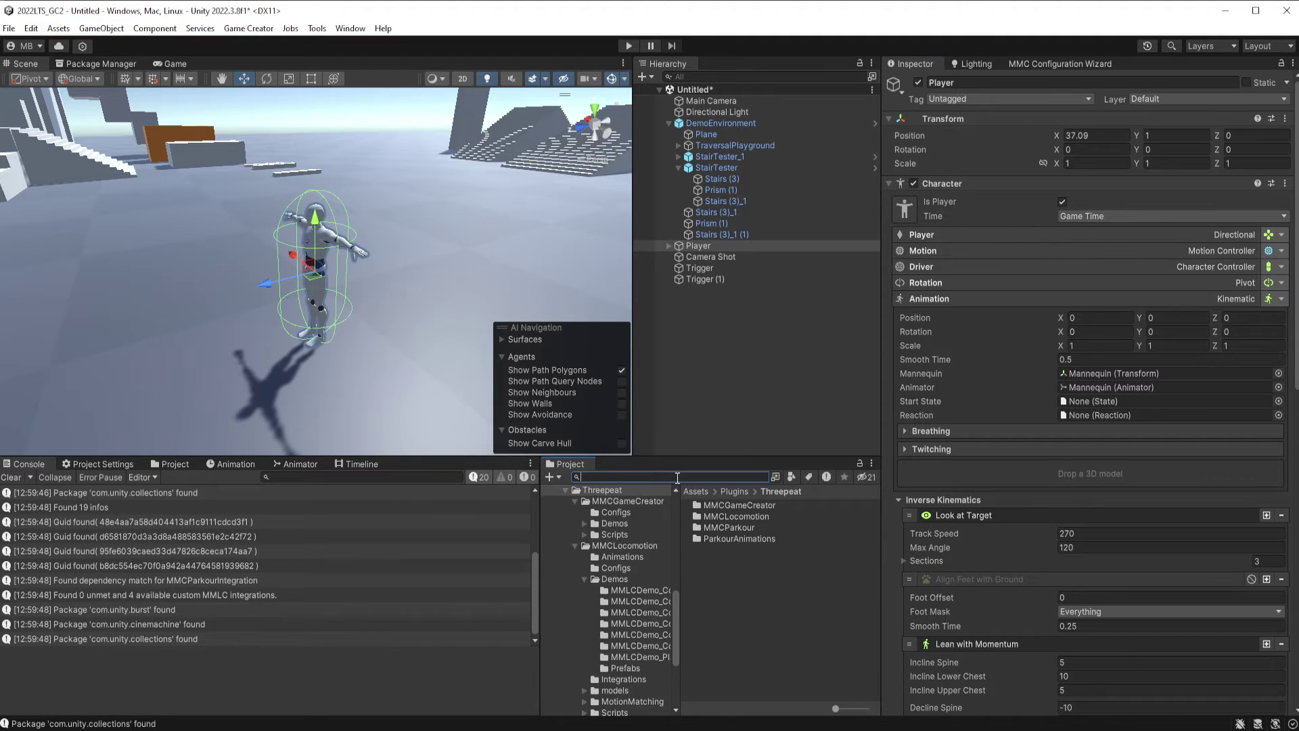
type("hoodie")
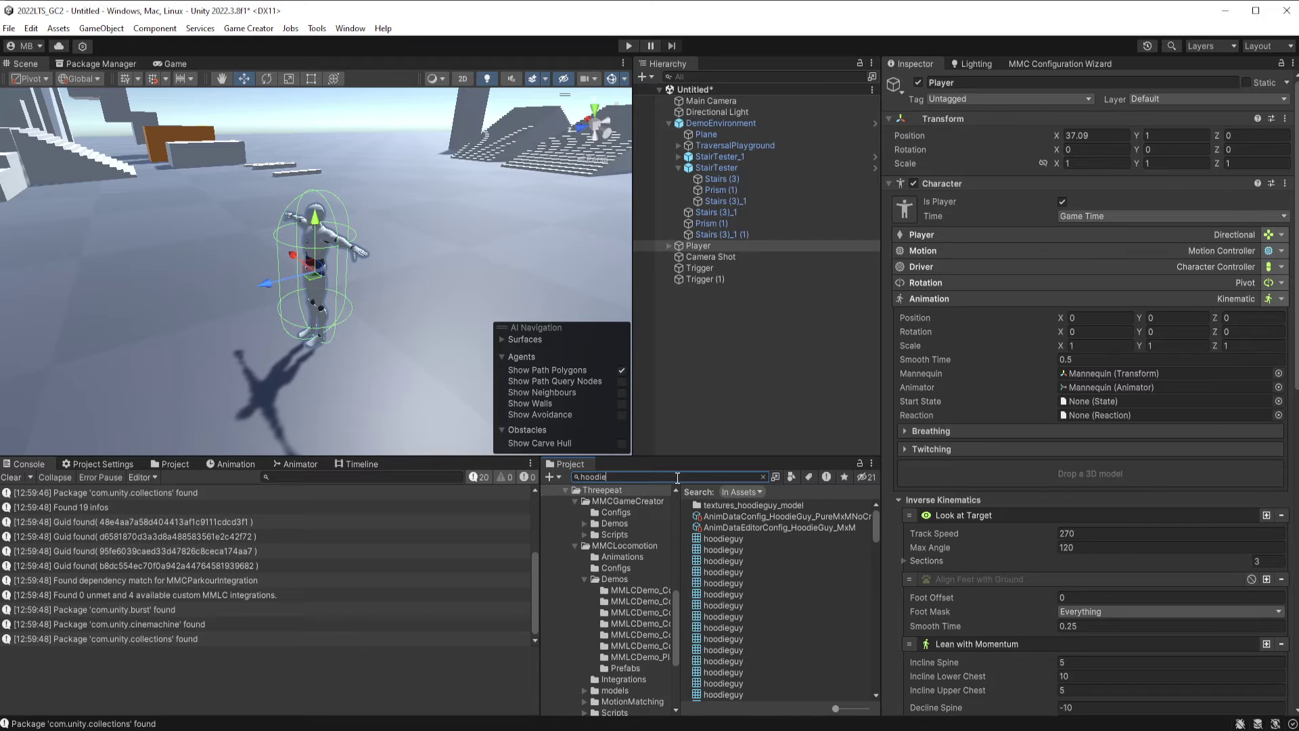
type("guy_mode")
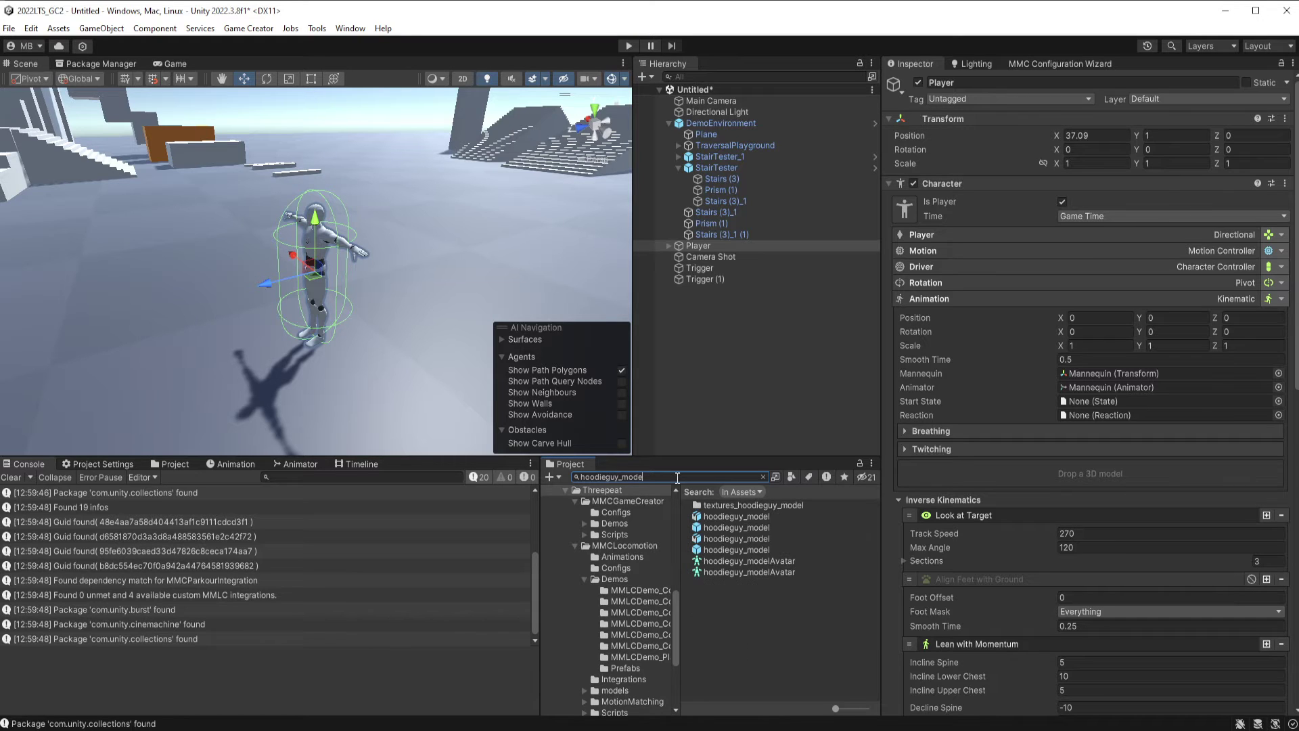
left_click_drag(711, 517, 1070, 471)
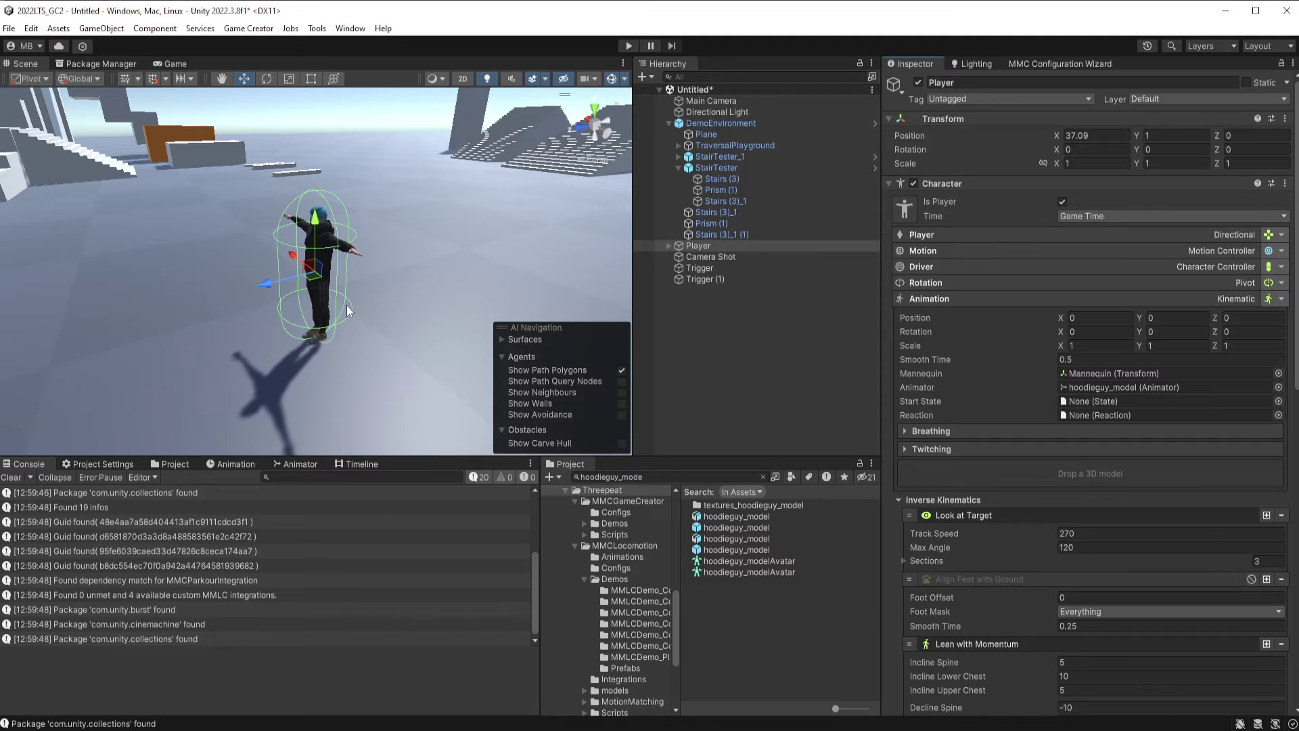
left_click_drag(346, 305, 471, 284, "alt")
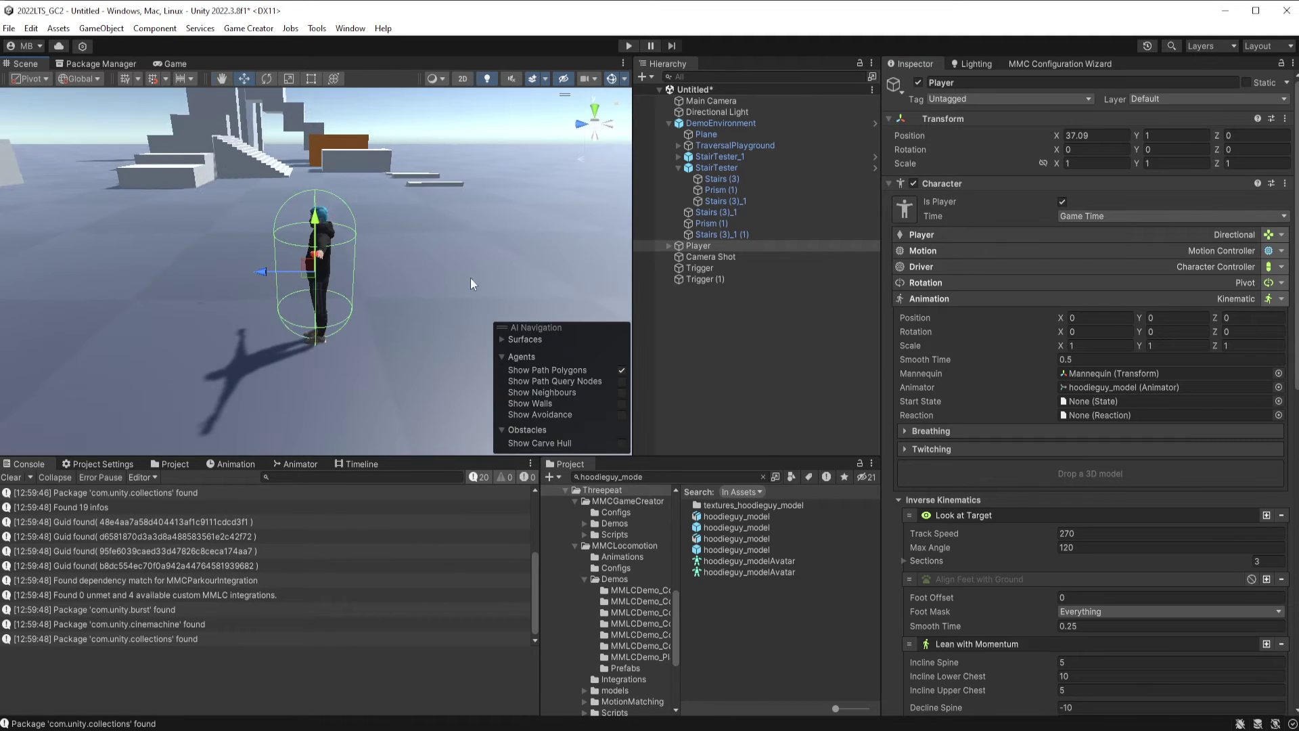
- In the wizard's character setup, set the model prefab to hoodieguy_model and enable Game Creator 2 Integration
left_click(1039, 63)
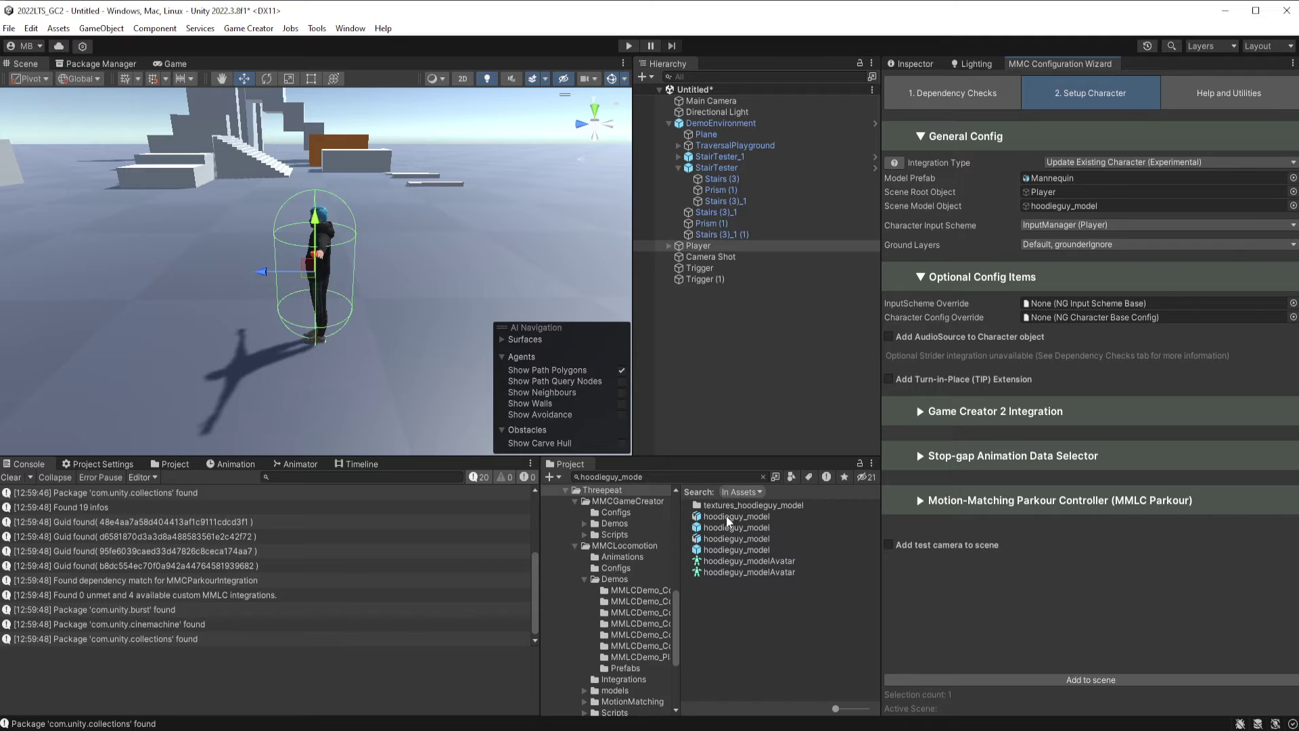
left_click_drag(728, 520, 1067, 179)
left_click(922, 413)
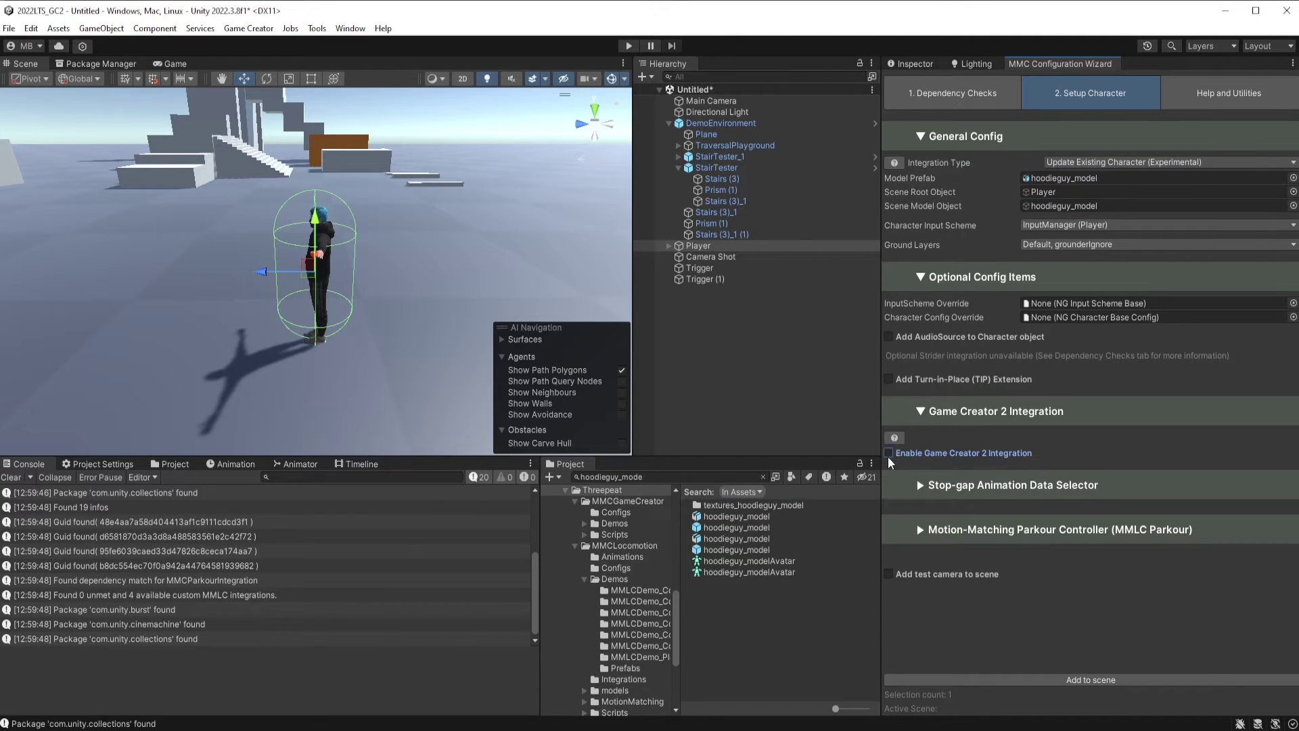
left_click(889, 453)
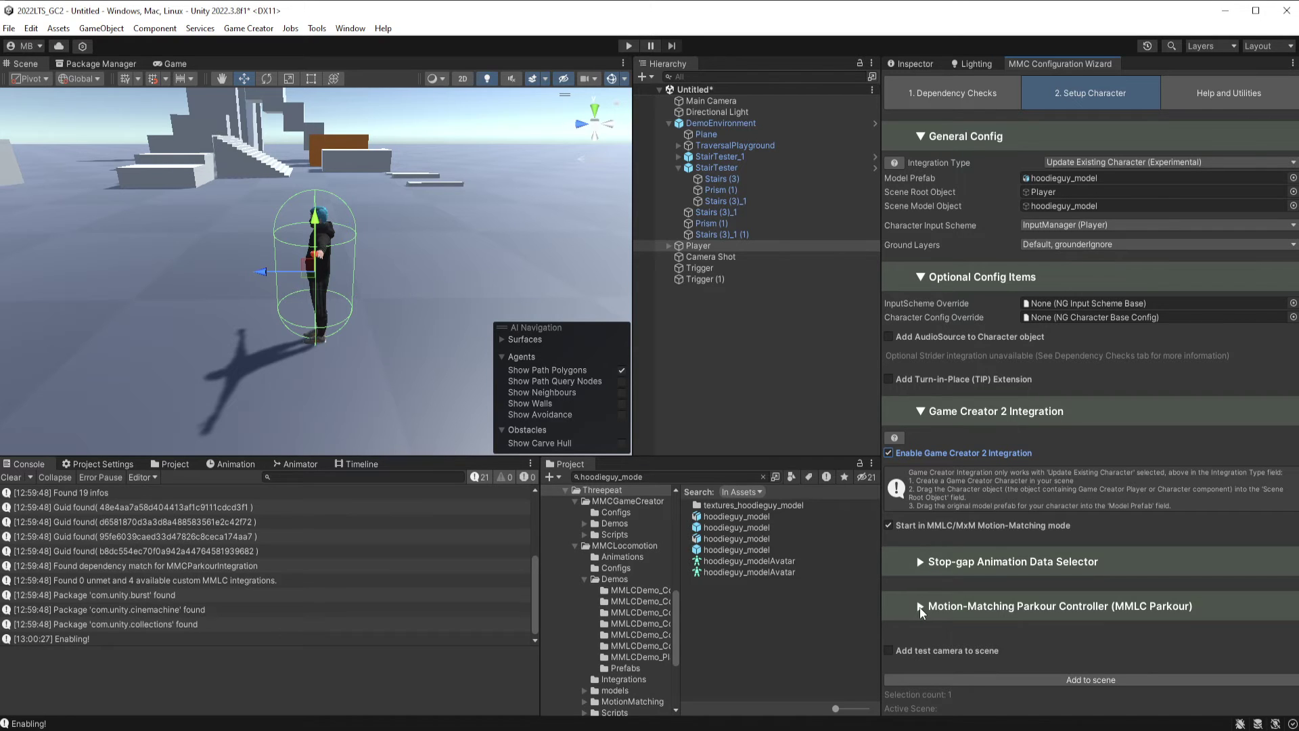
- Enable the Motion-Matching Parkour Controller (MMLC Parkour) and assign hoodieguy_model as the original character model
left_click(920, 607)
scroll(890, 623, "down", 1)
left_click(889, 628)
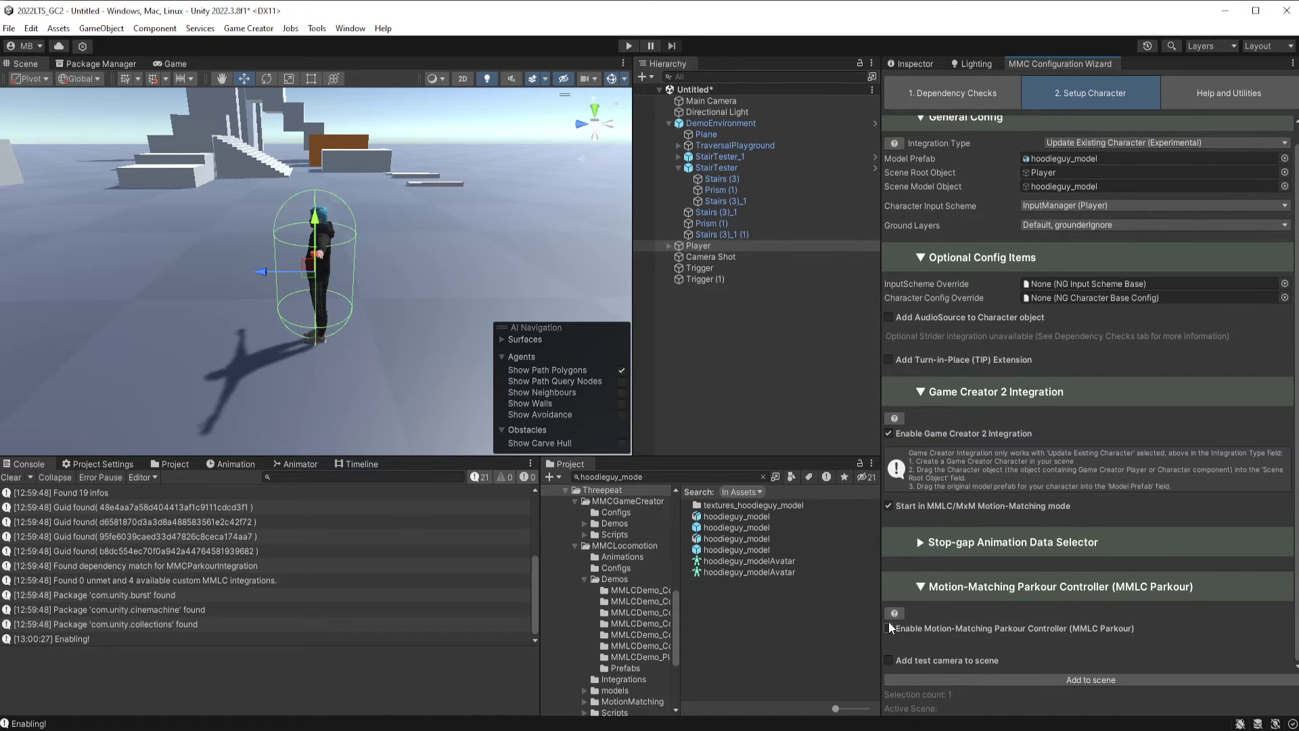
scroll(939, 611, "down", 5)
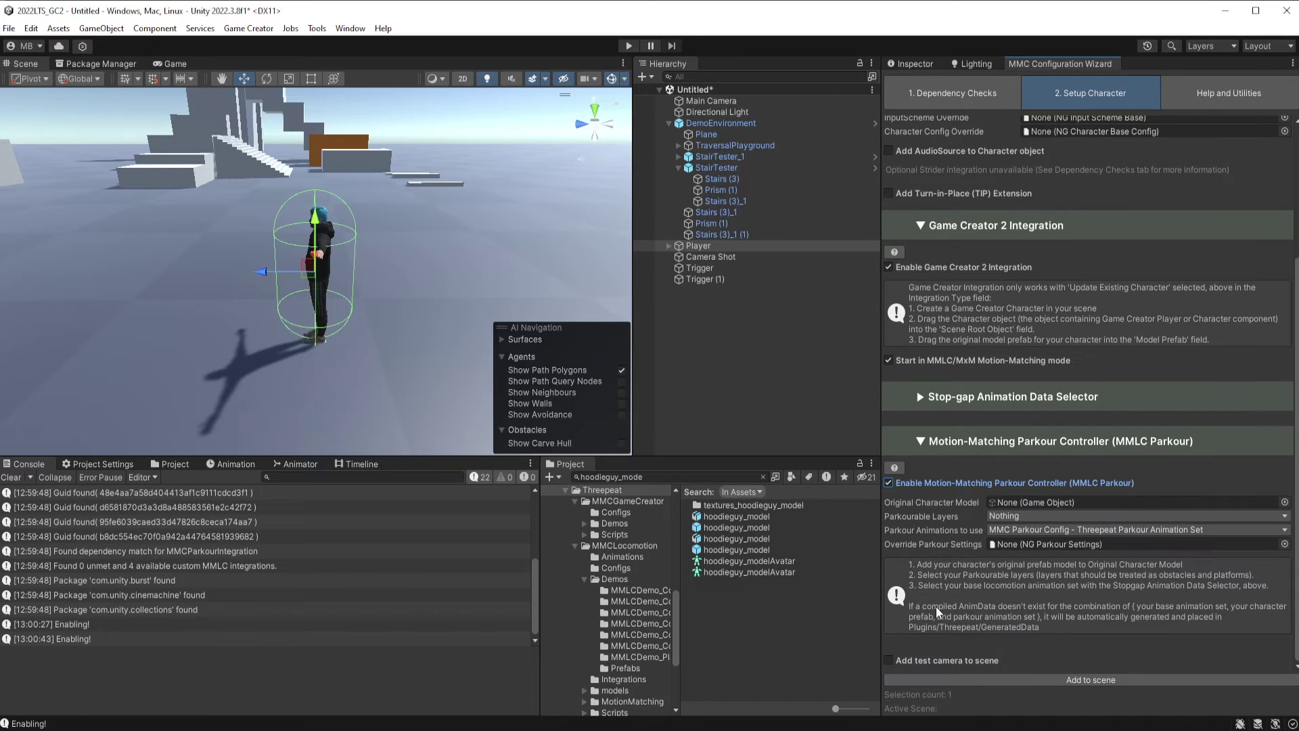
left_click_drag(719, 517, 1071, 504)
- Set the parkourable layers to Default and grounderOnly
left_click(1040, 517)
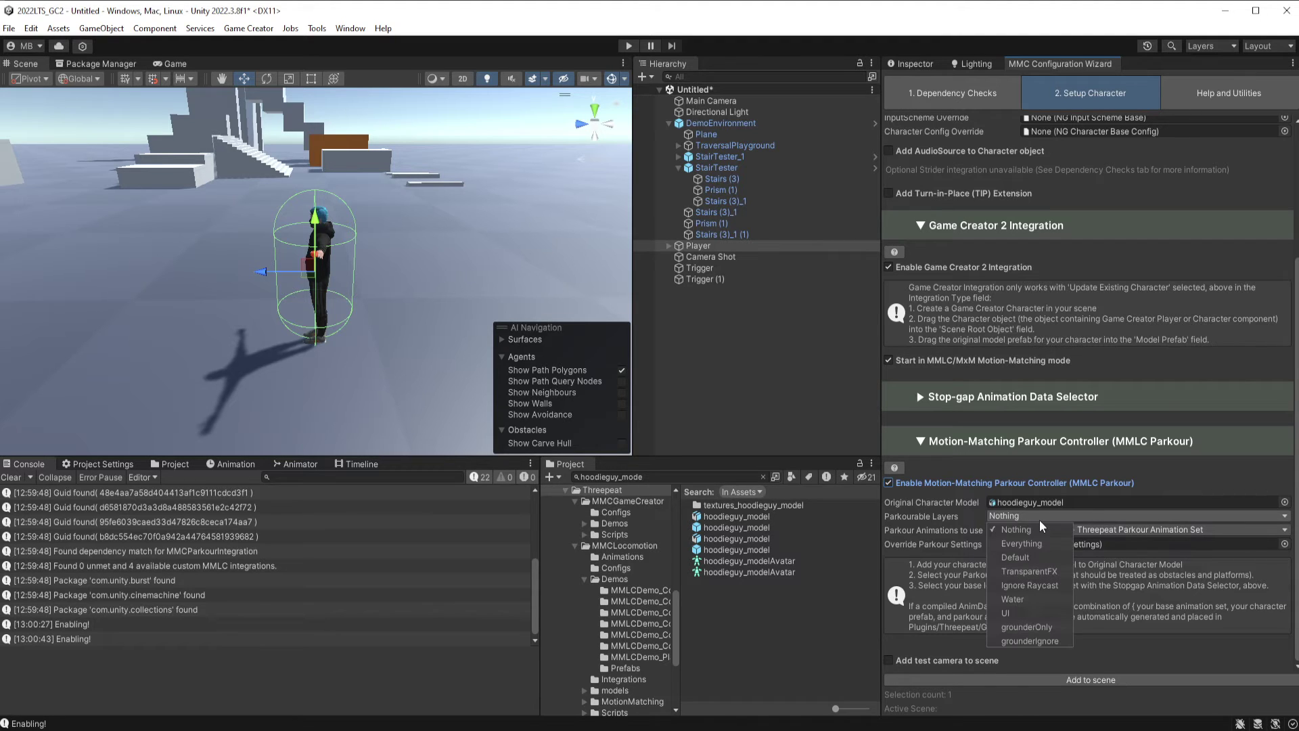
left_click(1034, 557)
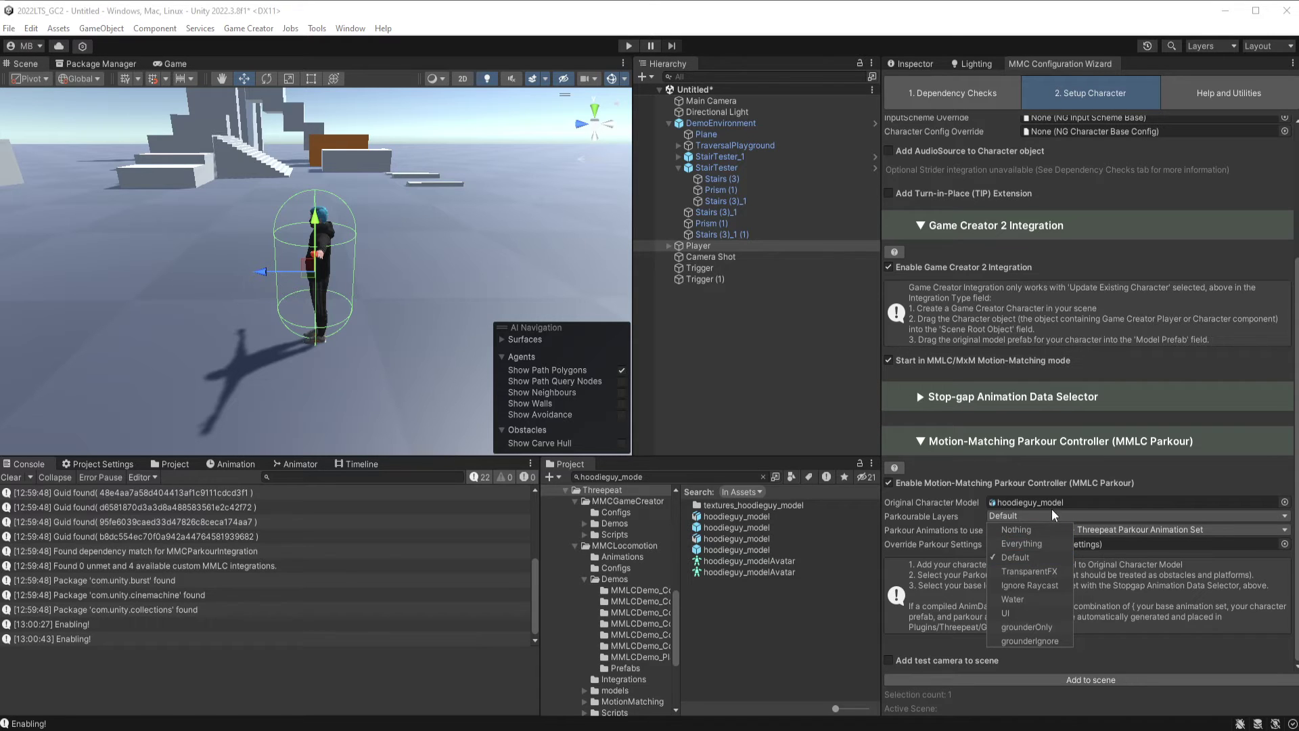
left_click(1029, 627)
left_click(1197, 665)
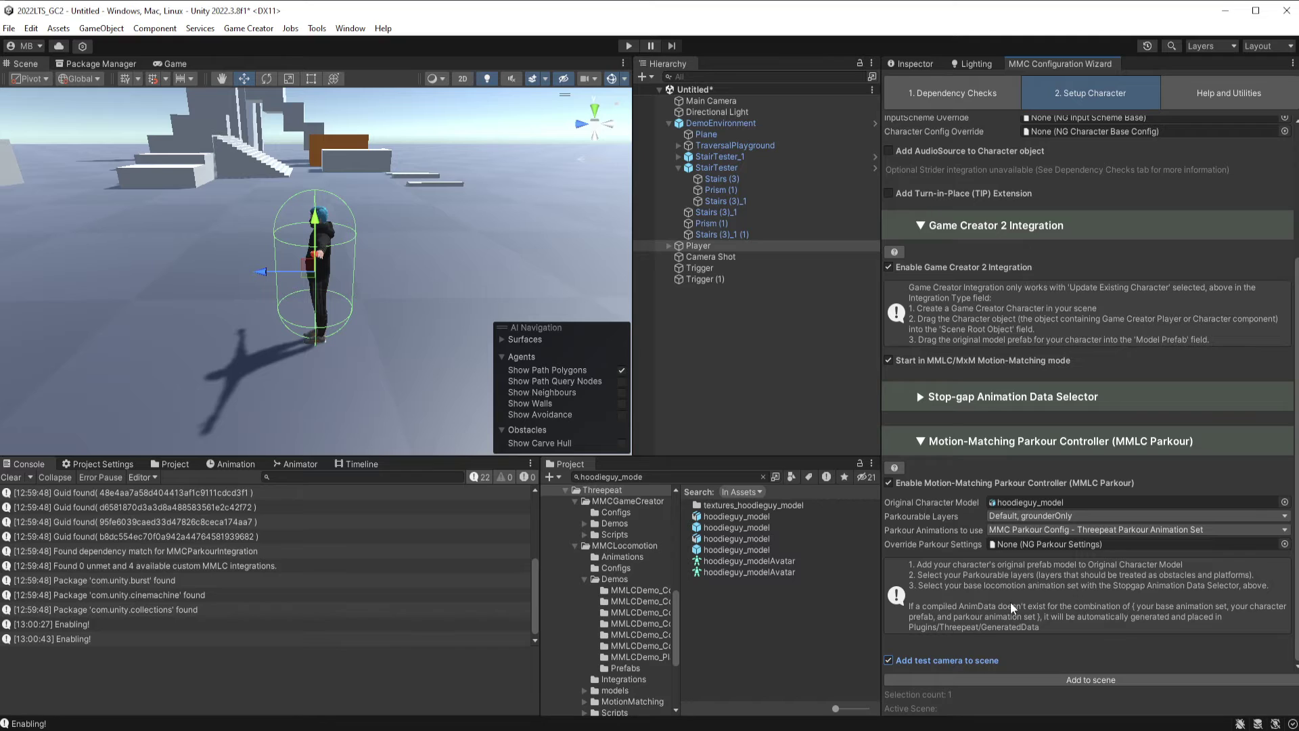
left_click(910, 662)
- Enable the Stop-gap Animation Data Selector with Purely MxM Mocap (no crouch or crouch strafe) as the override AnimData
left_click(921, 397)
left_click(889, 422)
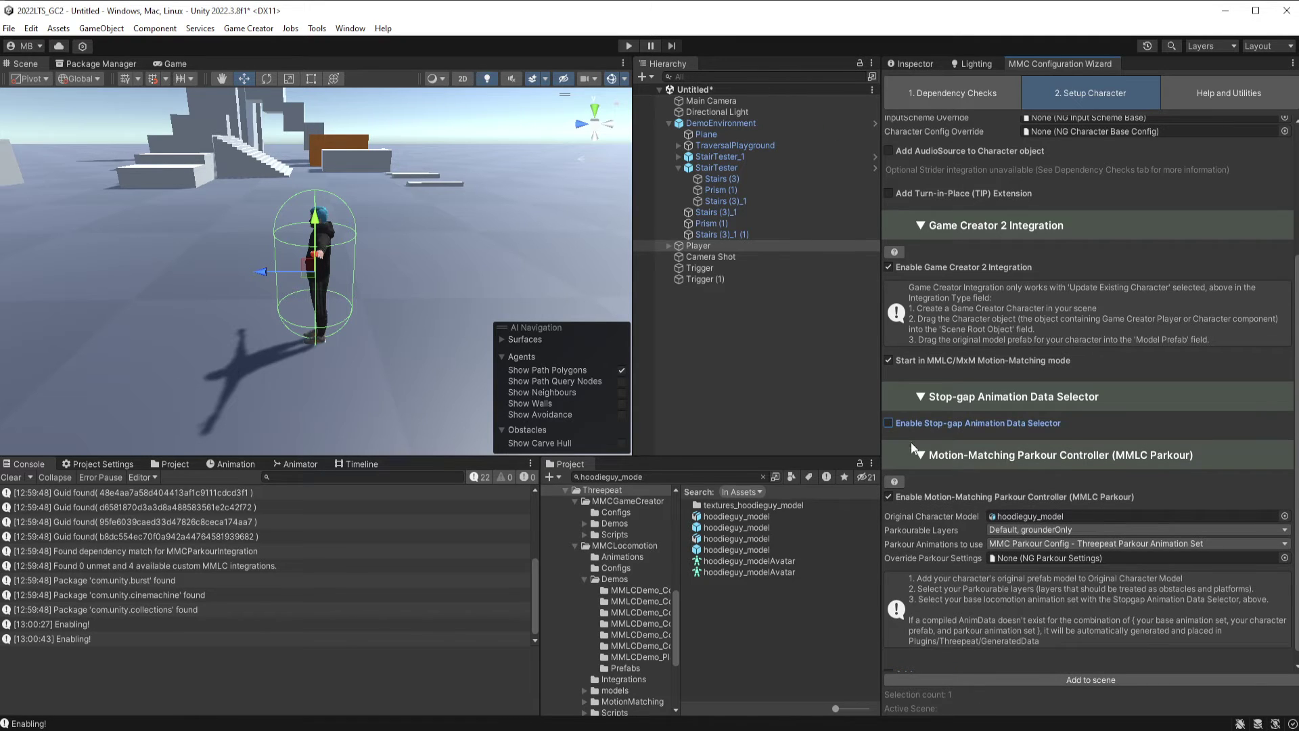
key("space")
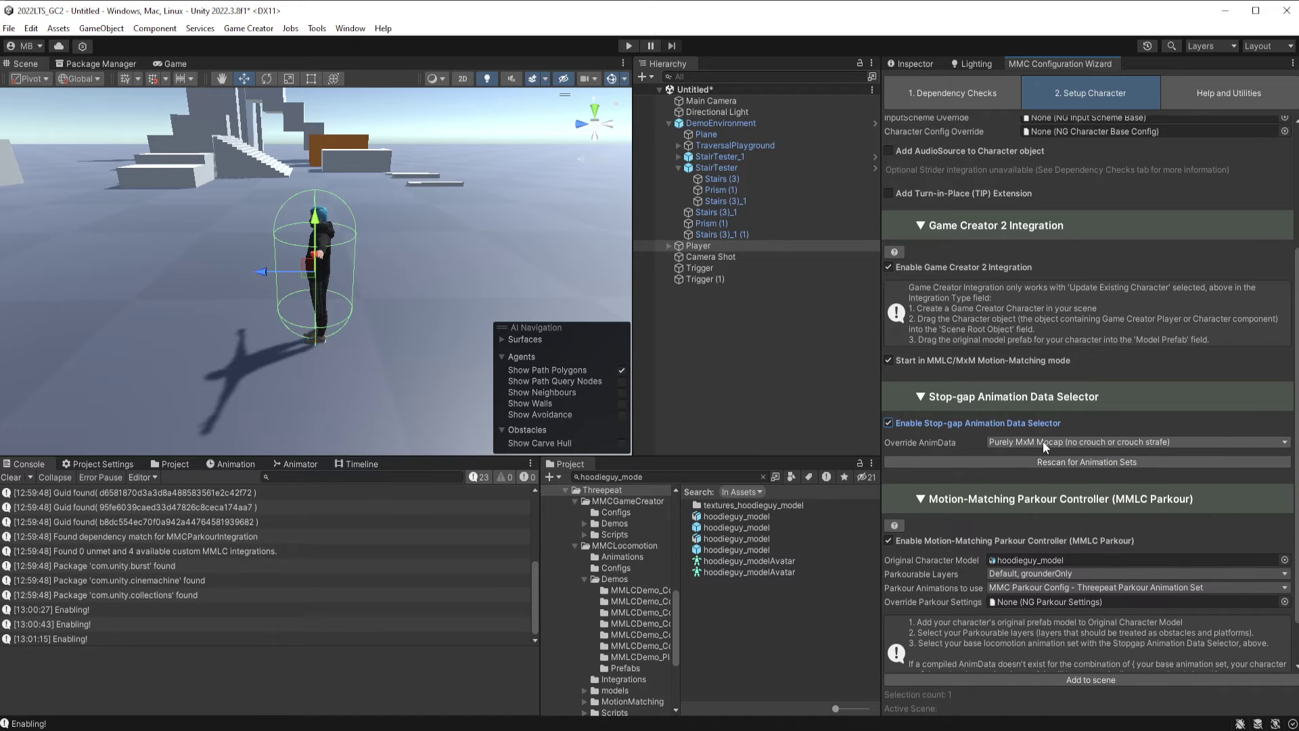
left_click(1028, 442)
left_click(1059, 458)
key("space")
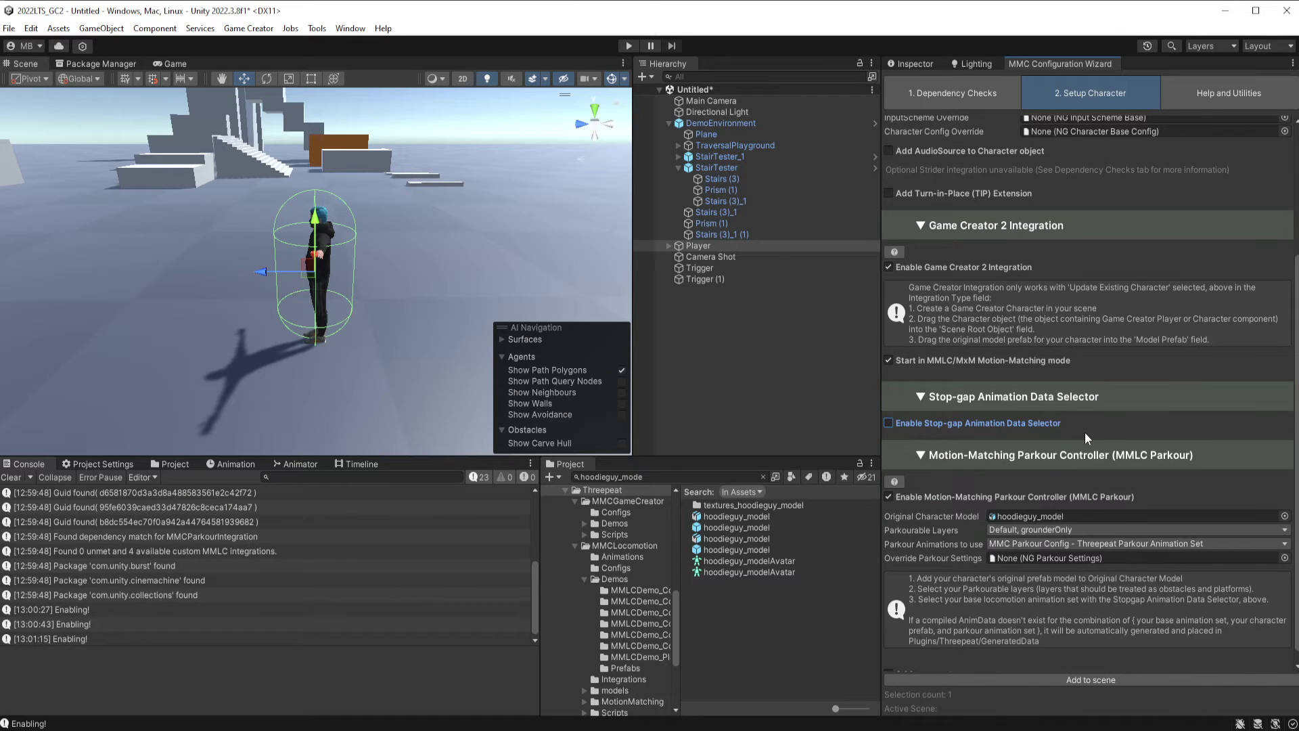
left_click(1012, 420)
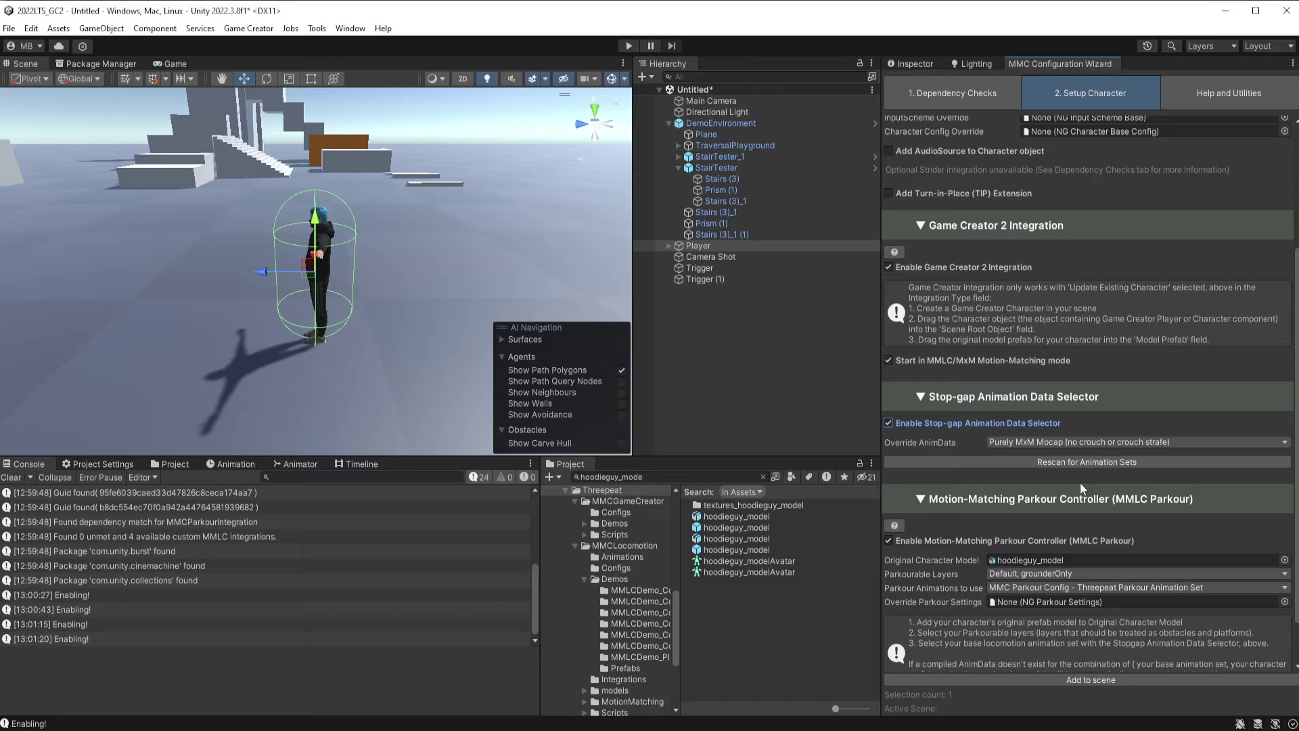
- Review the character setup options, add the configured character to the scene, and dismiss the IK pass dialog
scroll(1022, 414, "up", 8)
scroll(994, 504, "down", 9)
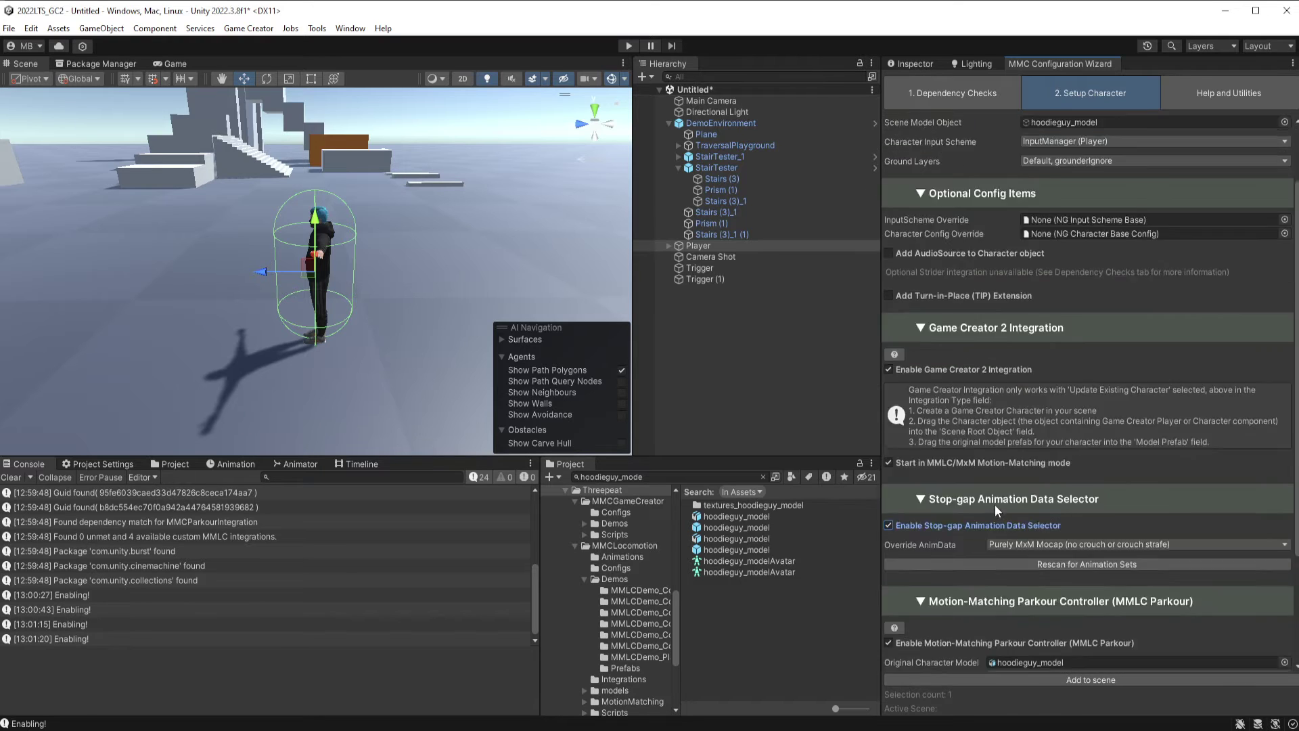
scroll(961, 602, "down", 1)
left_click(1078, 680)
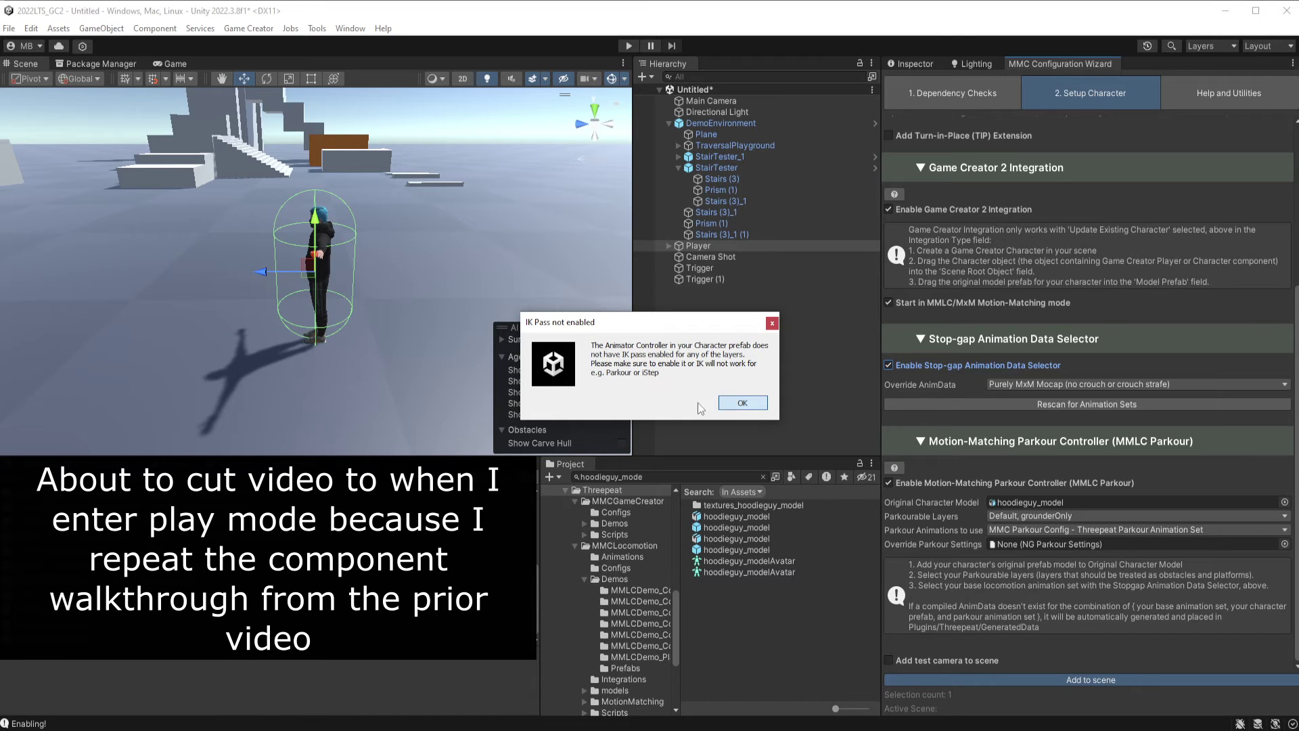
left_click(747, 403)
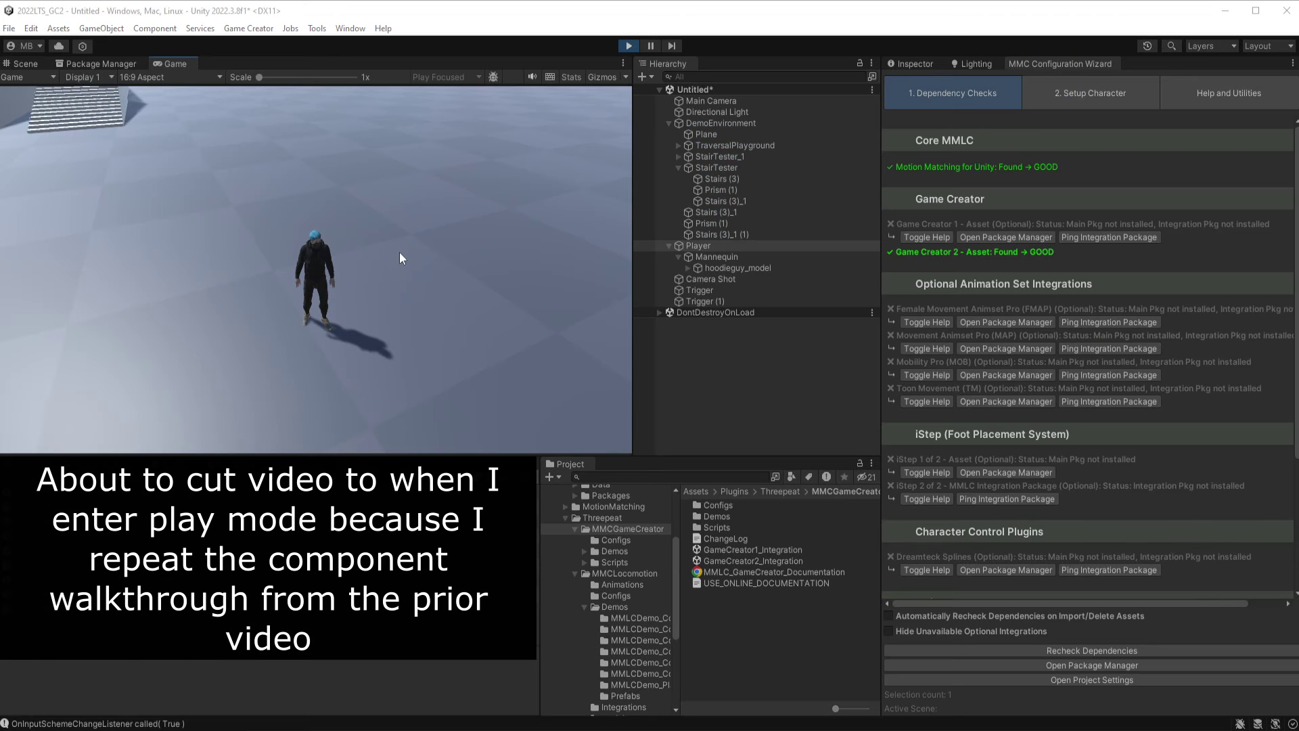
- Test the player's locomotion in play mode by running forward and switching direction from side to side on the open plane
key("w")
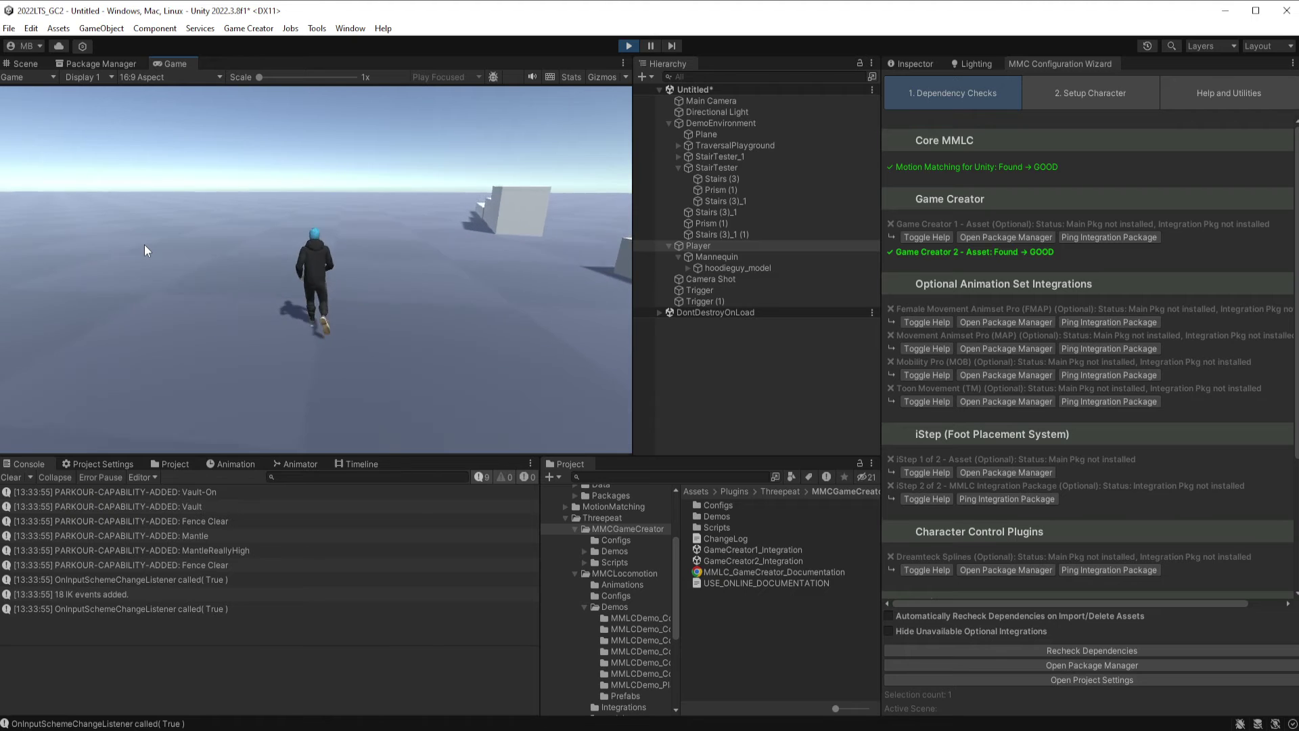
key("a")
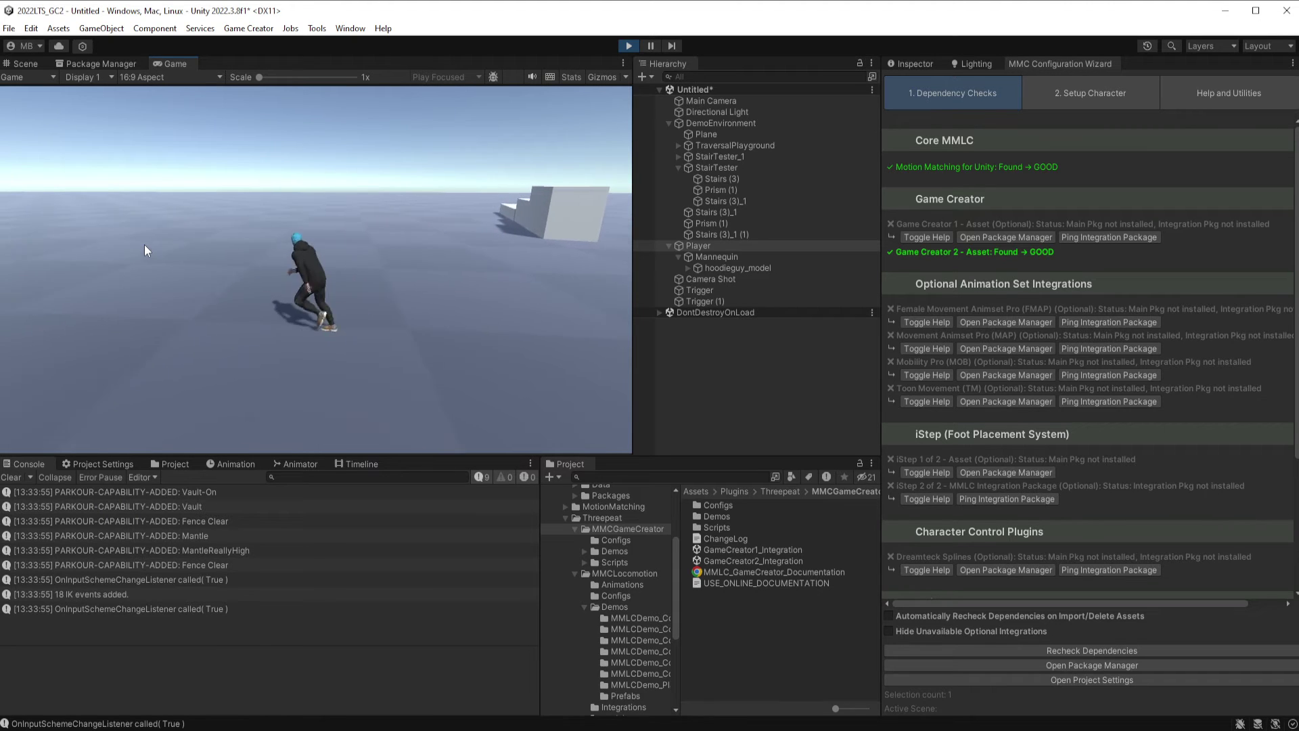
key("d")
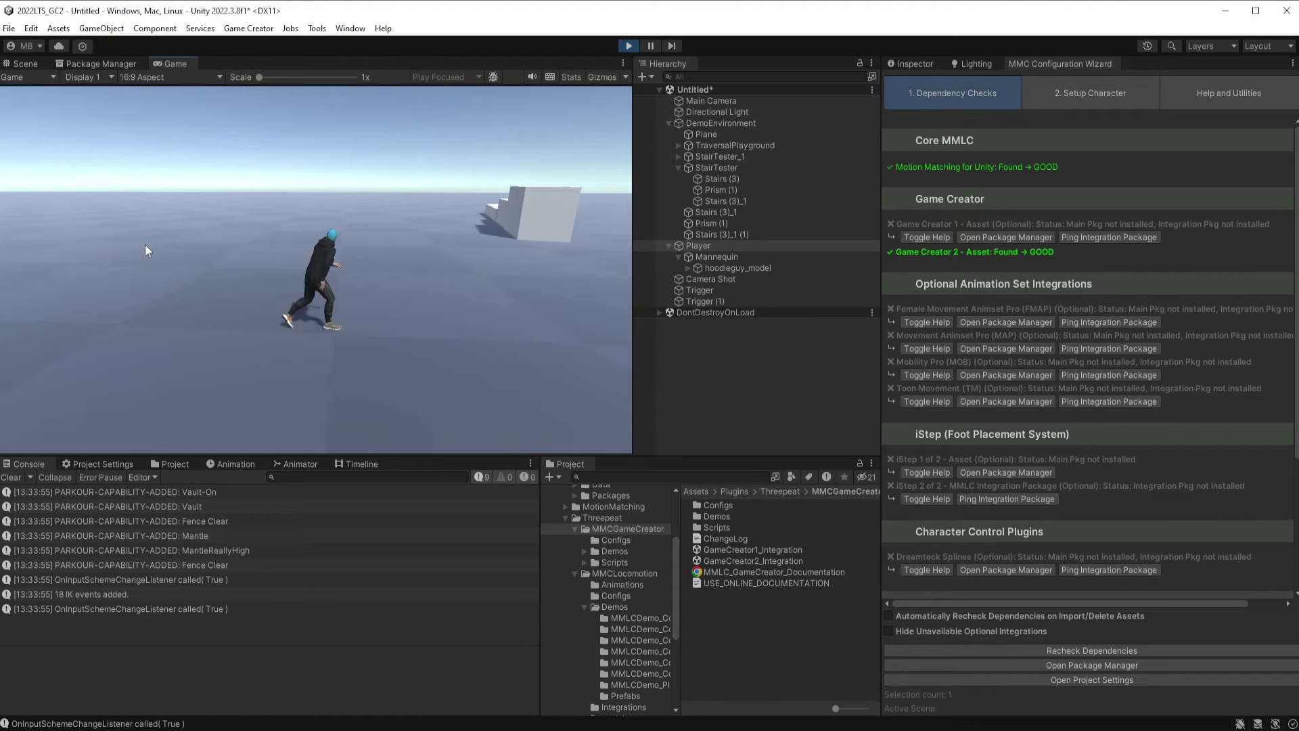
key("a")
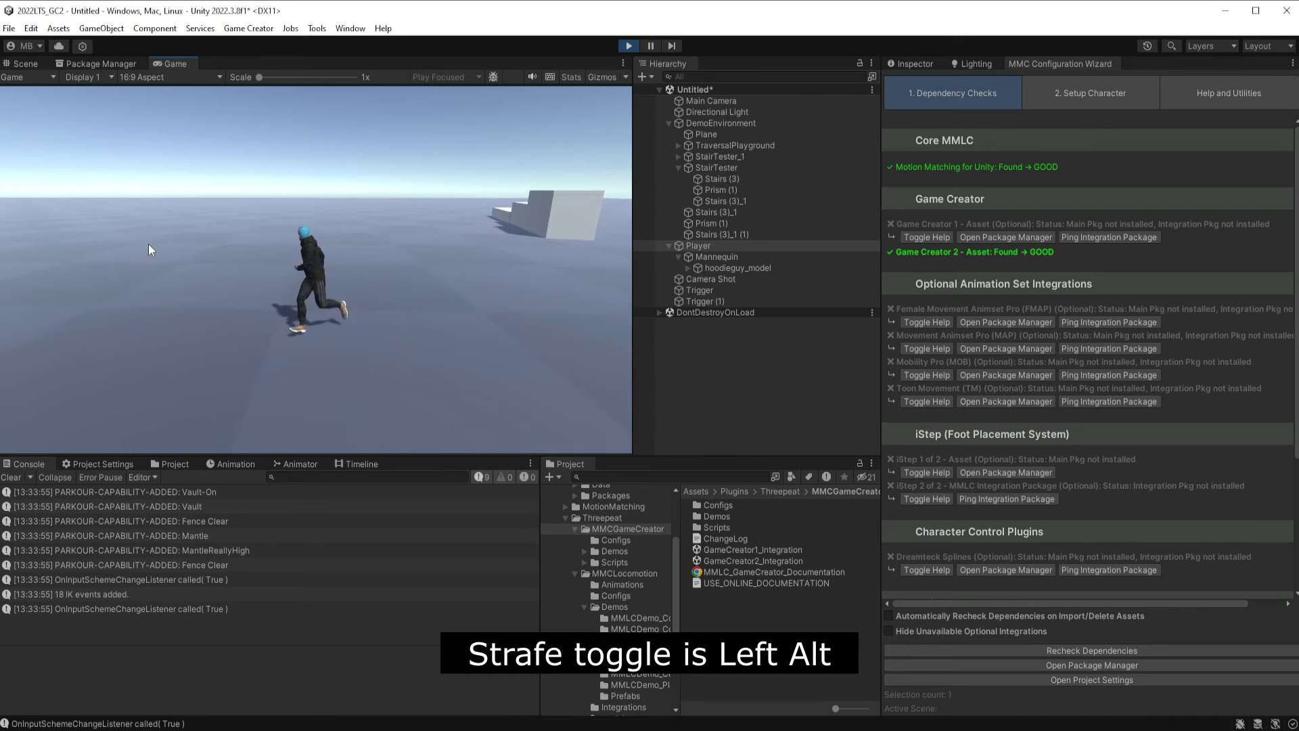
key("d")
- Test the parkour by running the player at the white blocks beside the wide stairs and jumping from block to block
key("w")
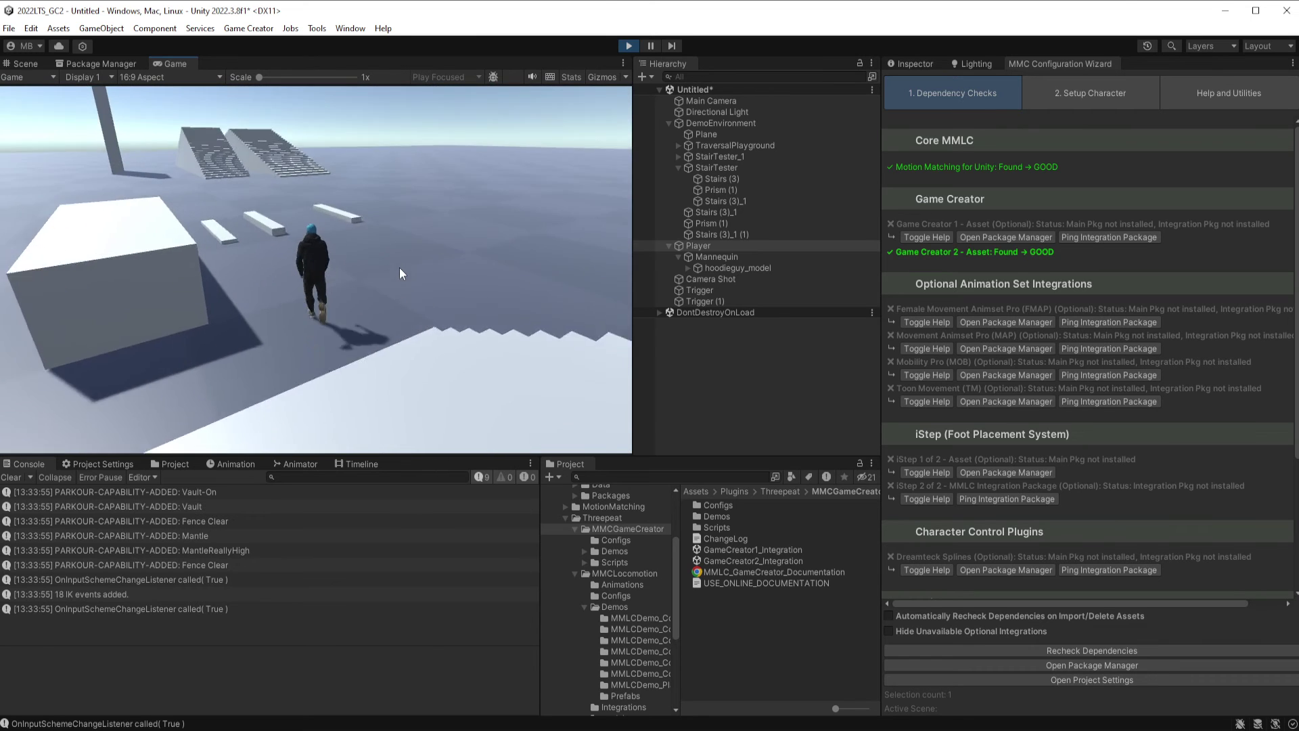
key("w")
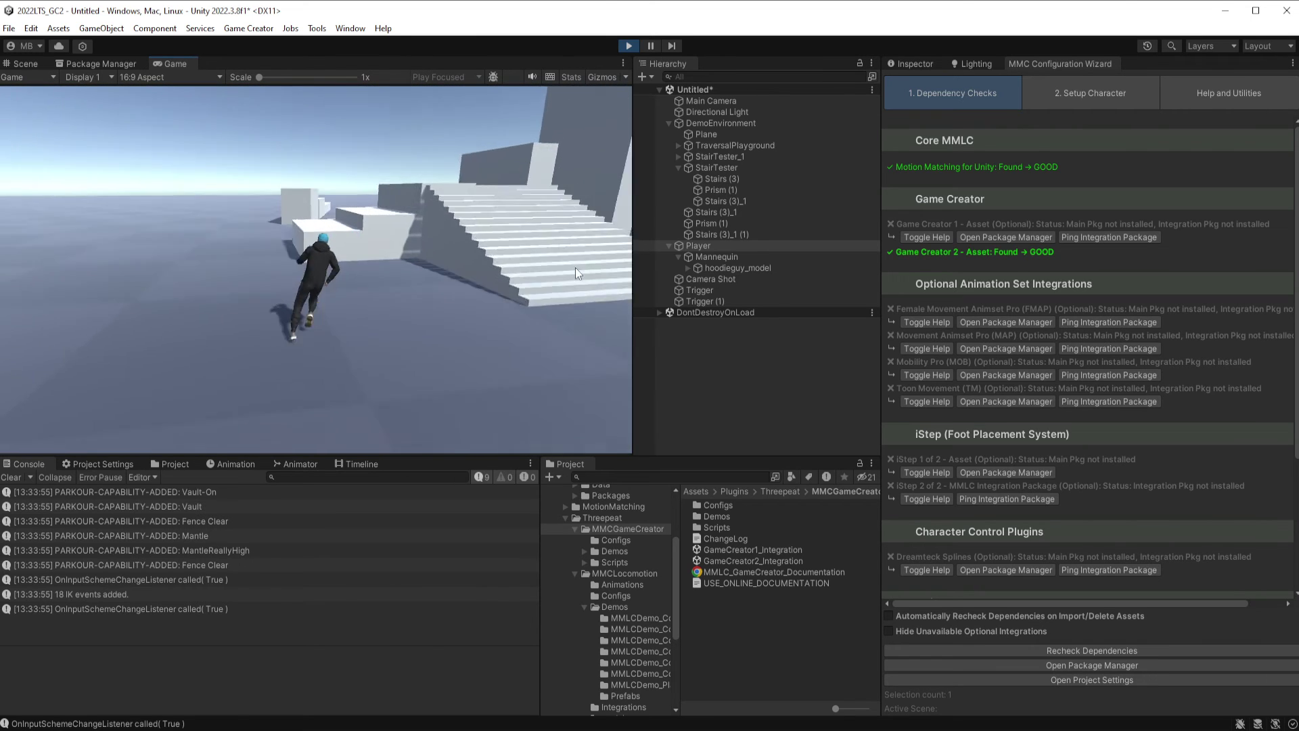
key("space")
key("w")
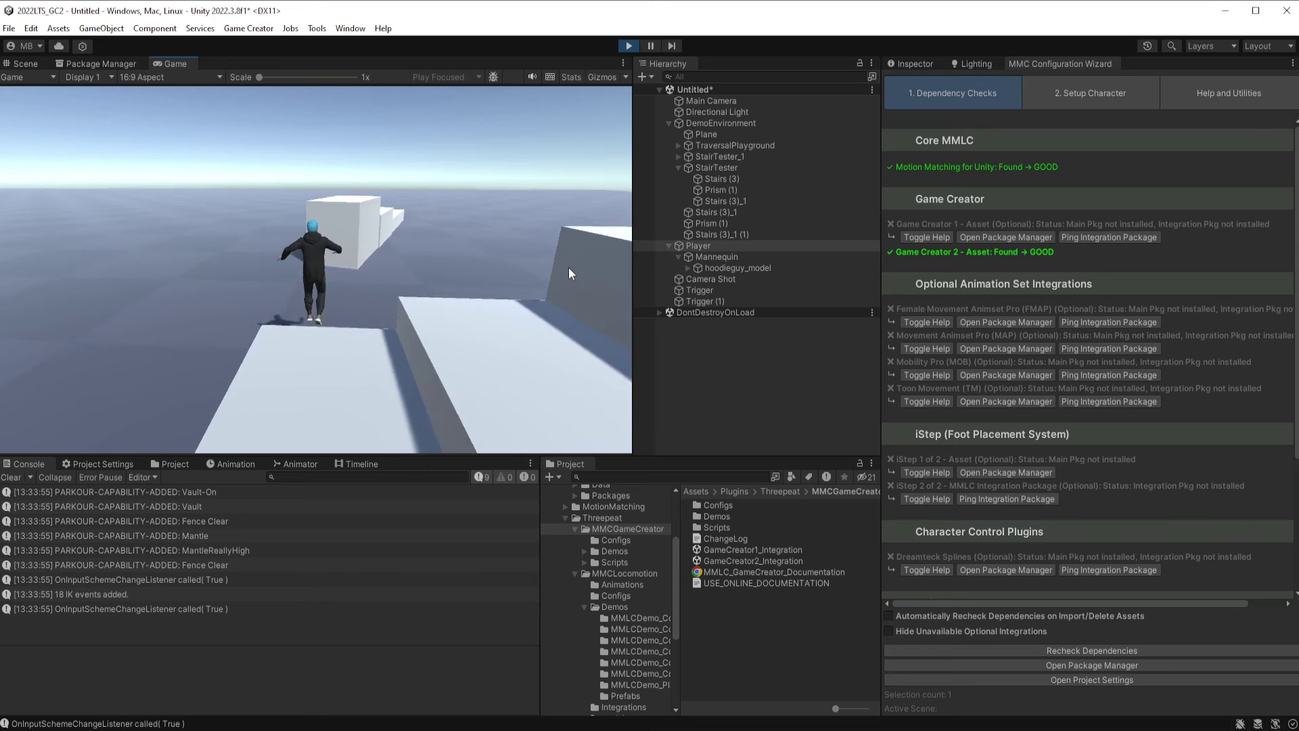
key("w")
key("space")
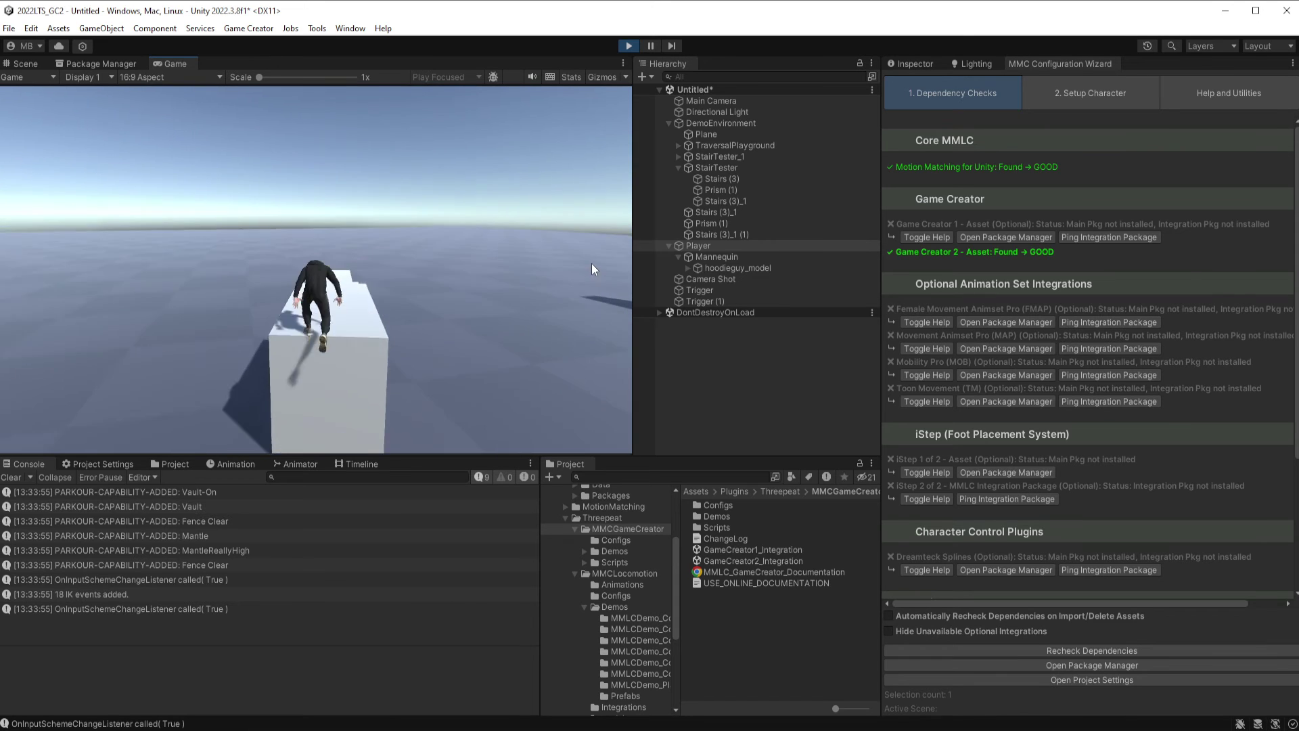
key("w")
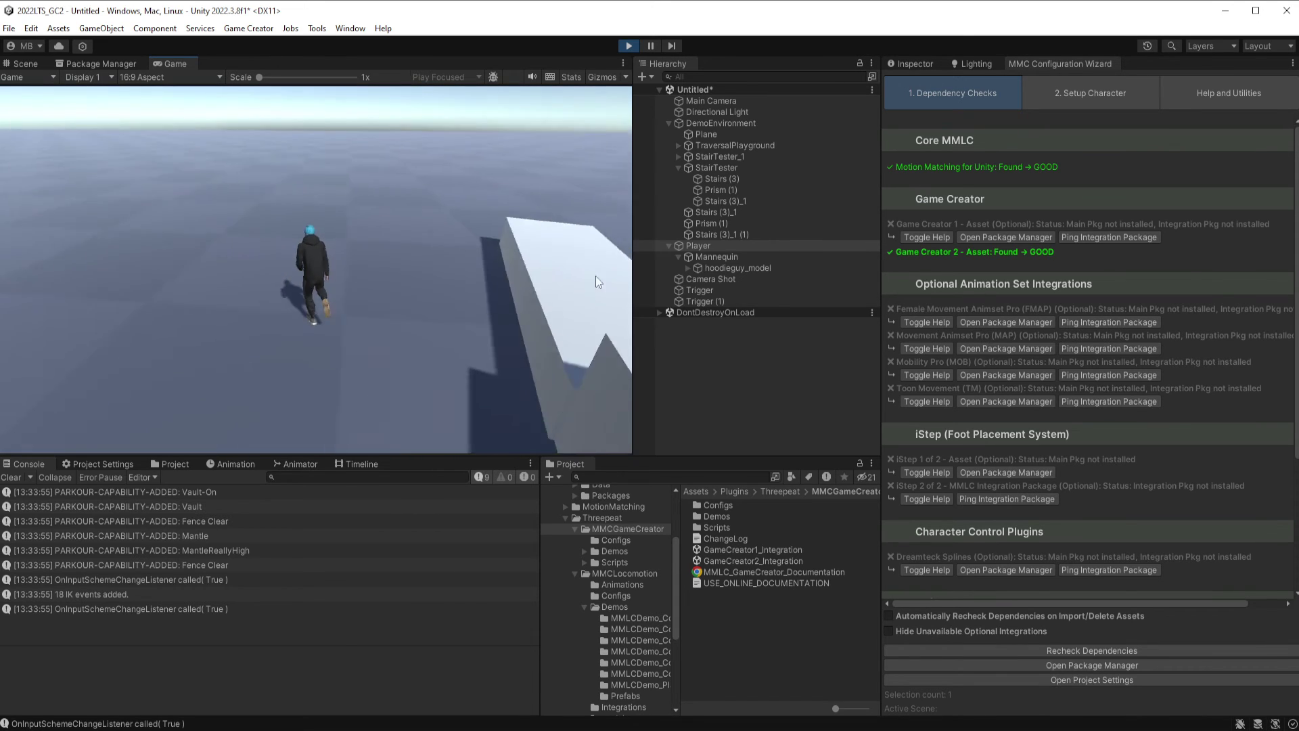
- Run the player back through the playground and test climbing the tall white block beside the stairs
key("w")
key("space")
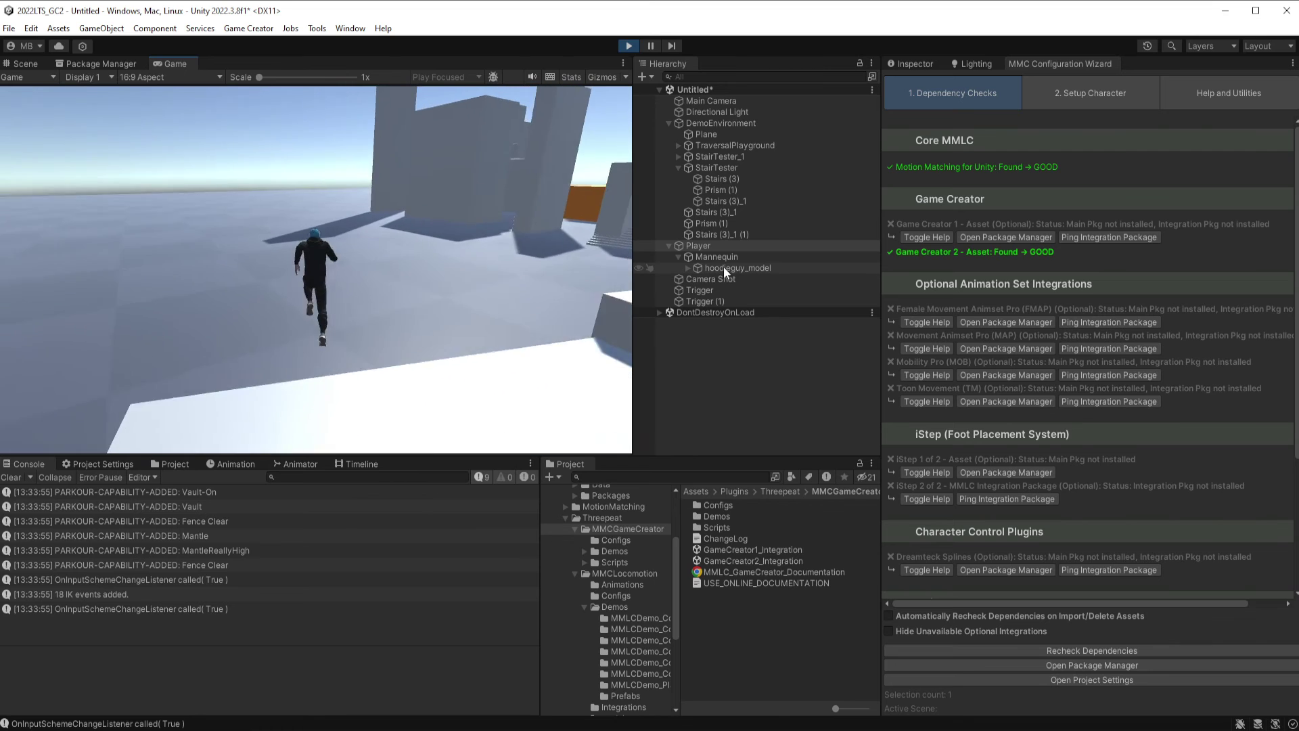
key("w")
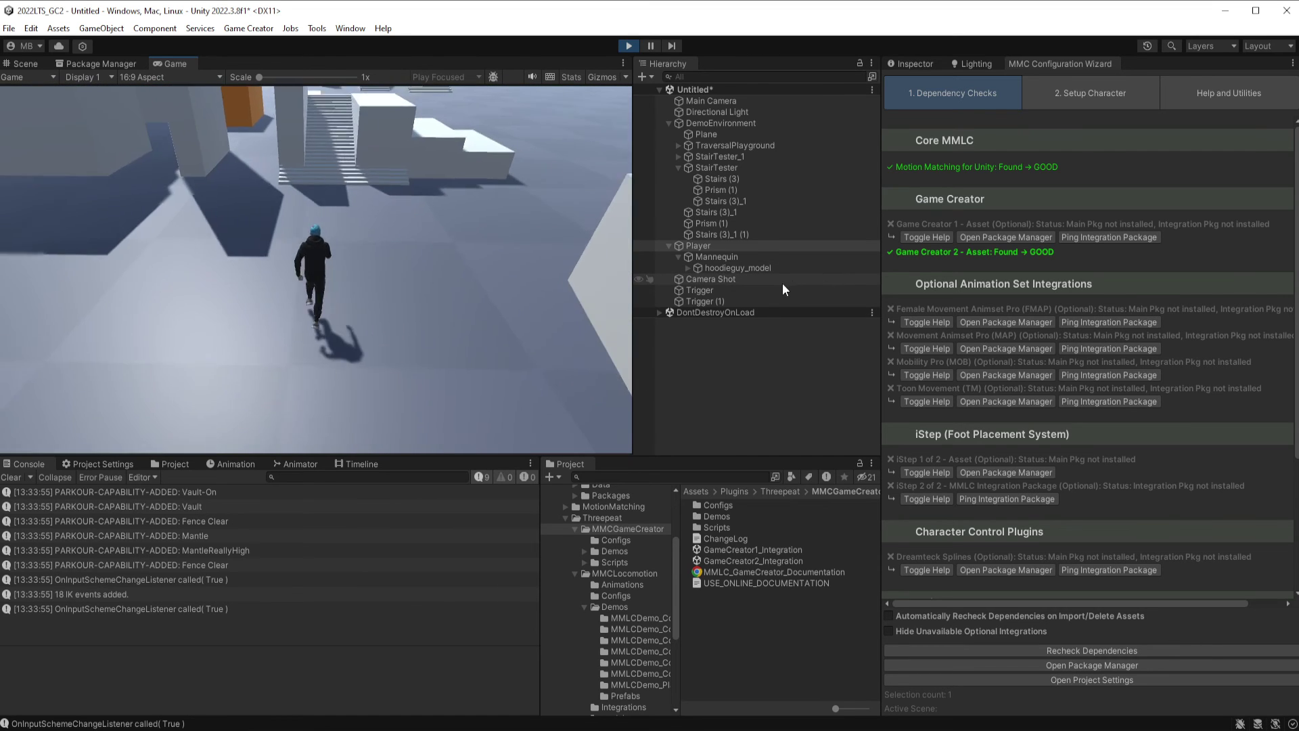
key("w")
key("space")
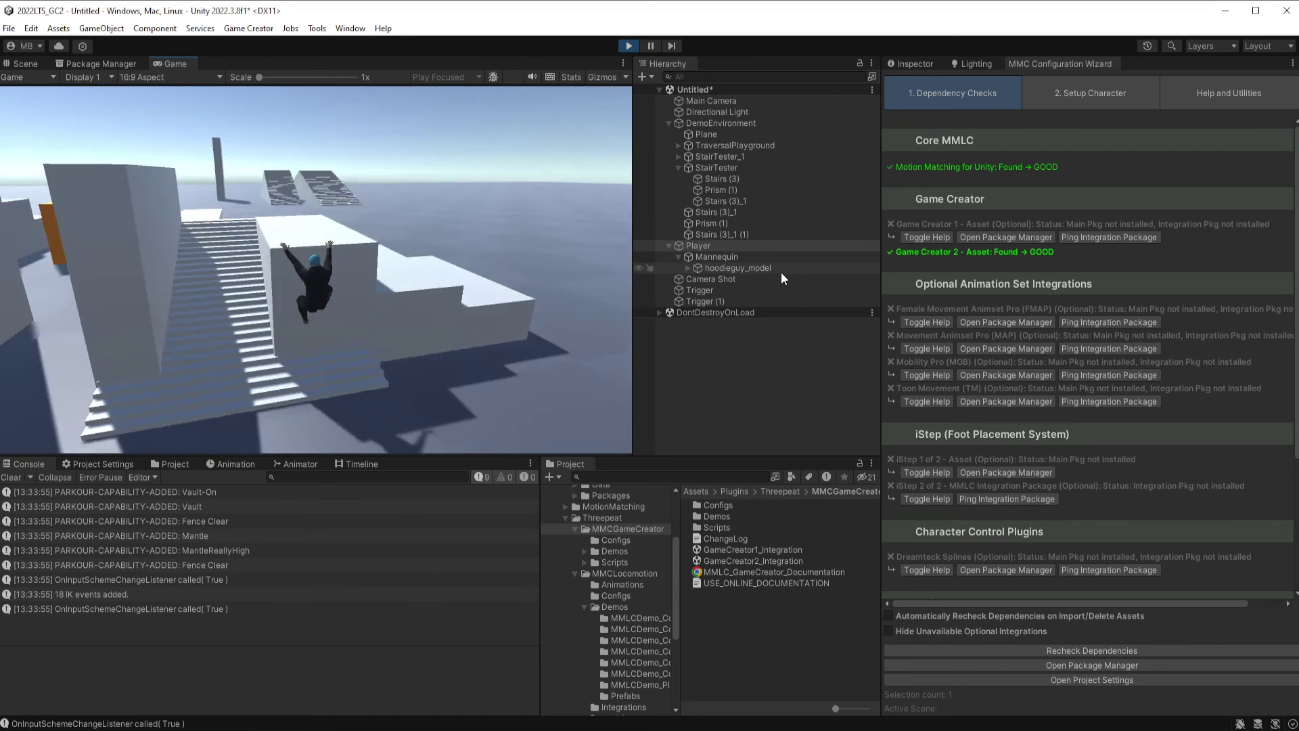
key("w")
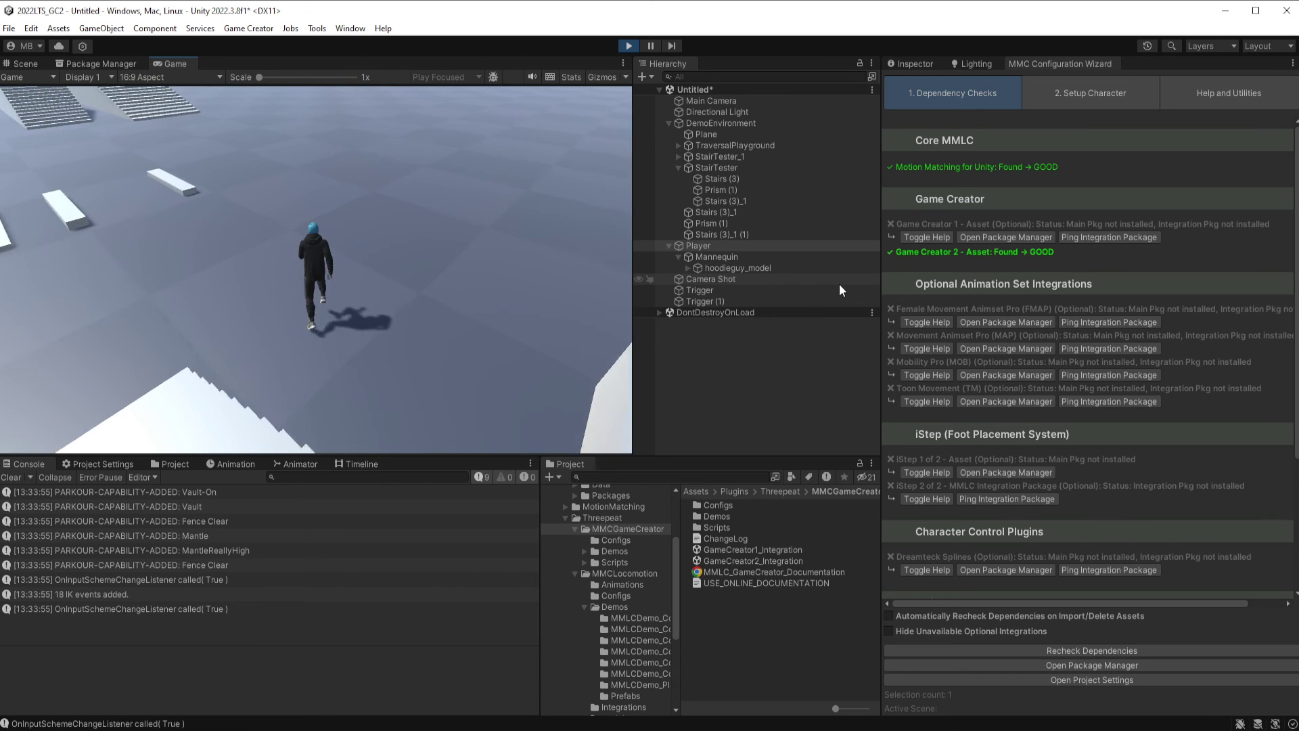
- Run the player to the low beams and test sideways movement and direction changes on the open floor
key("w")
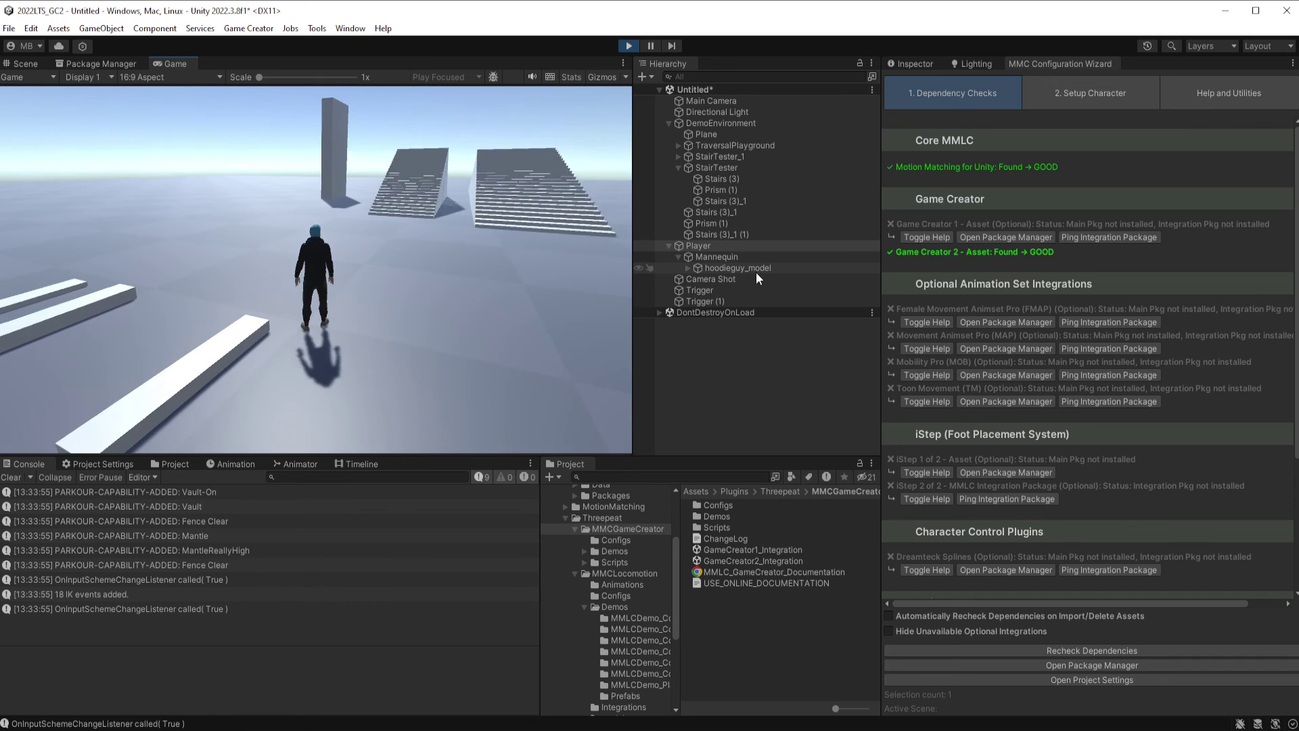
key("d")
key("d")
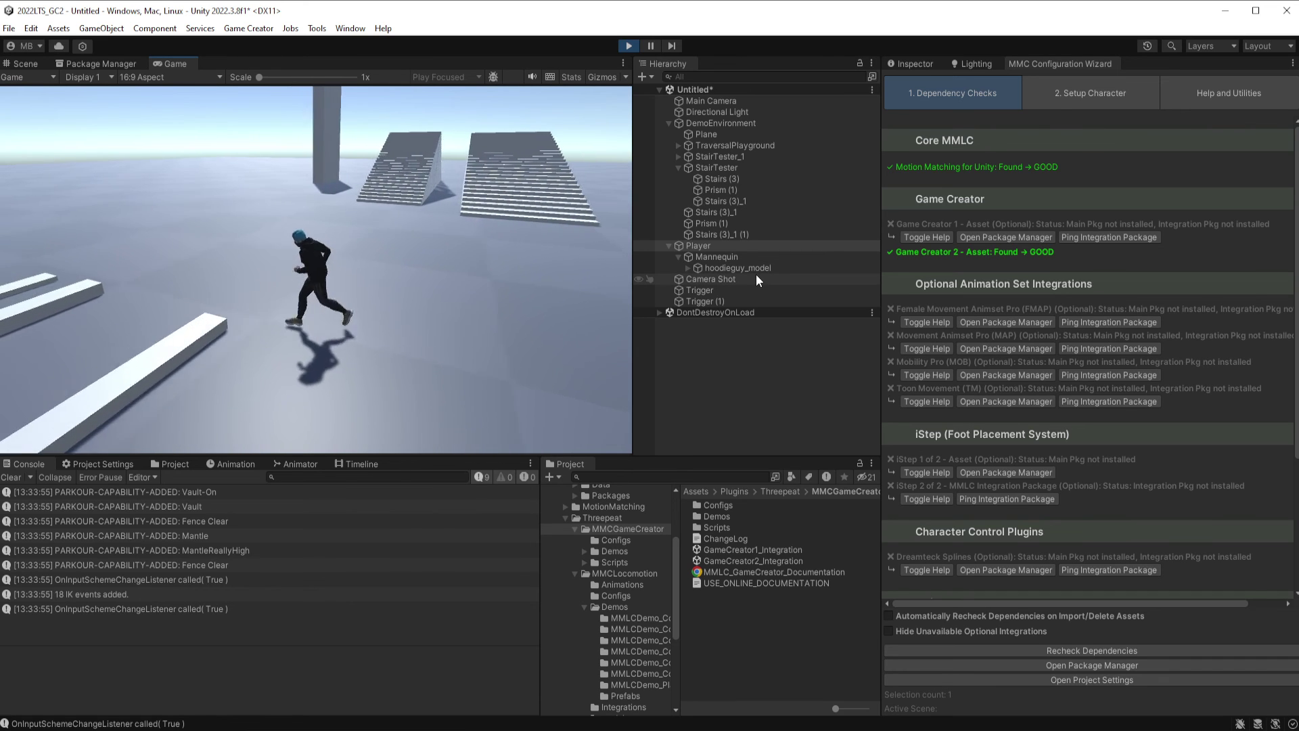
key("w")
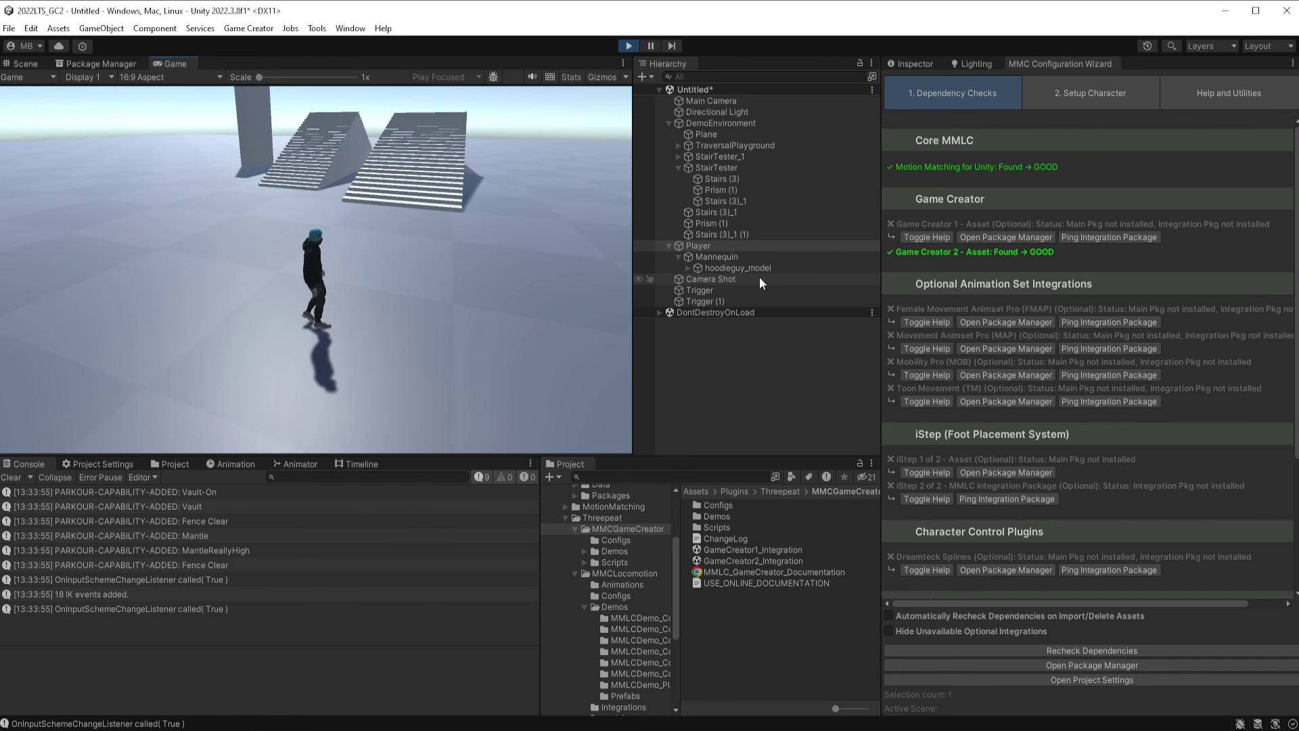
key("w")
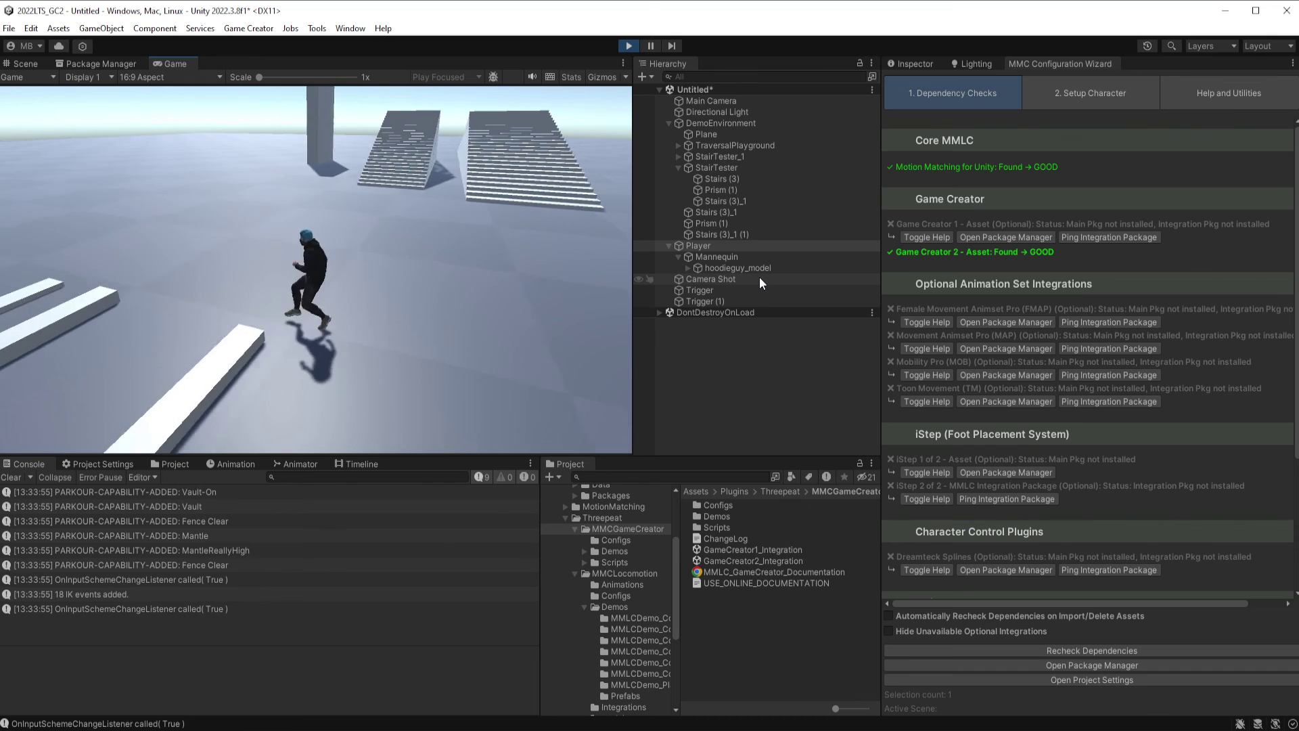
key("w")
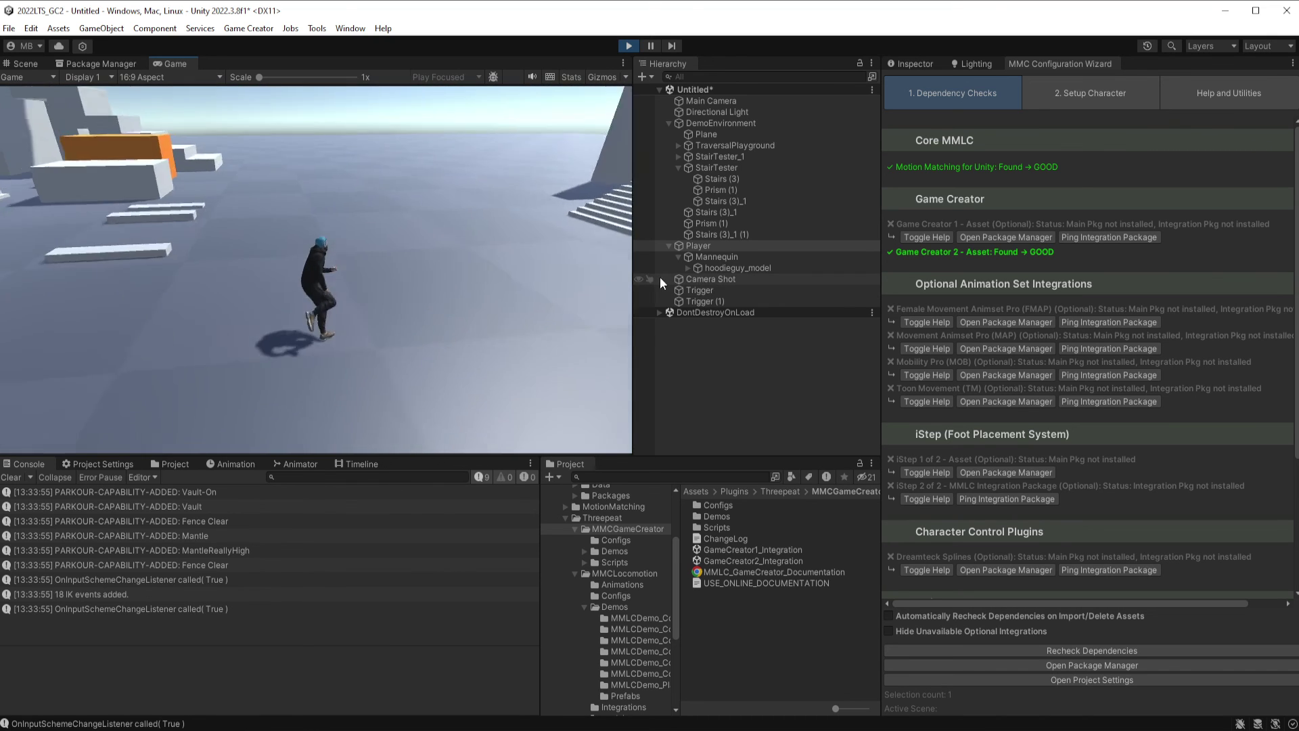
- Test traversal by running the player over the low beams, across the orange block and down the stepped white blocks
key("w")
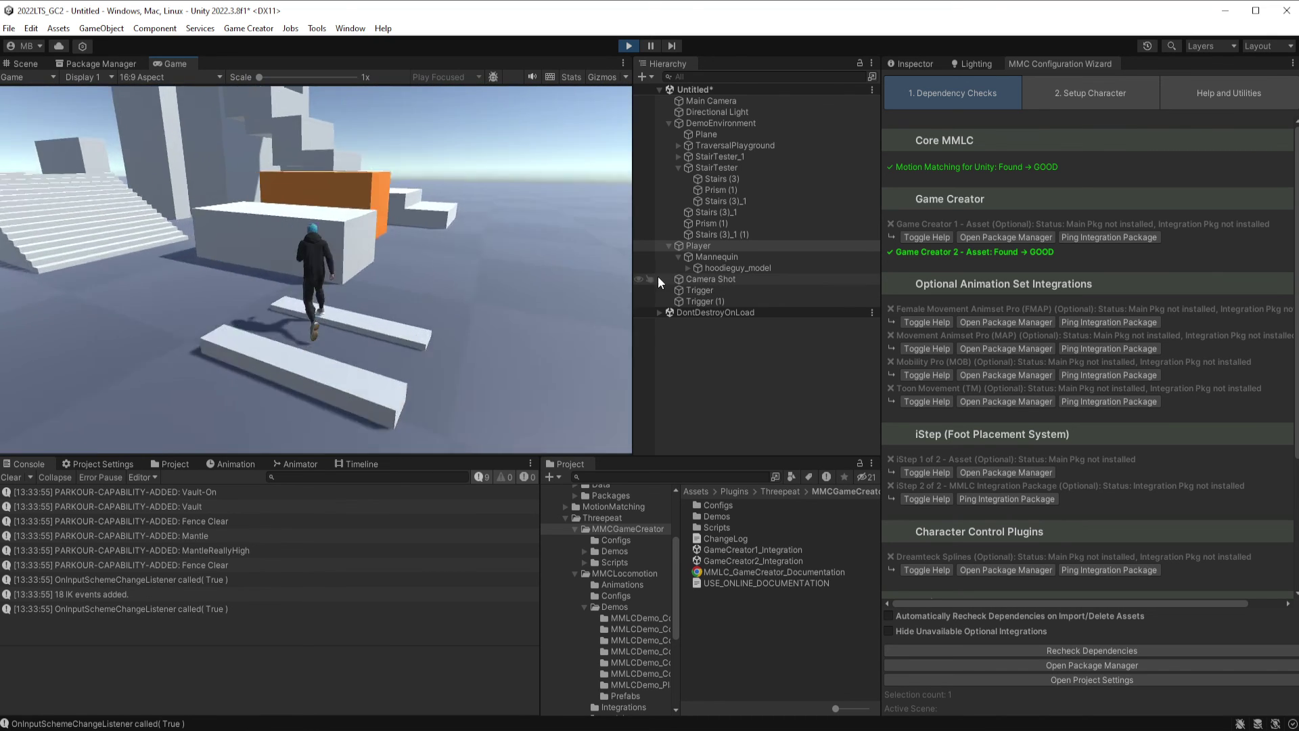
key("w")
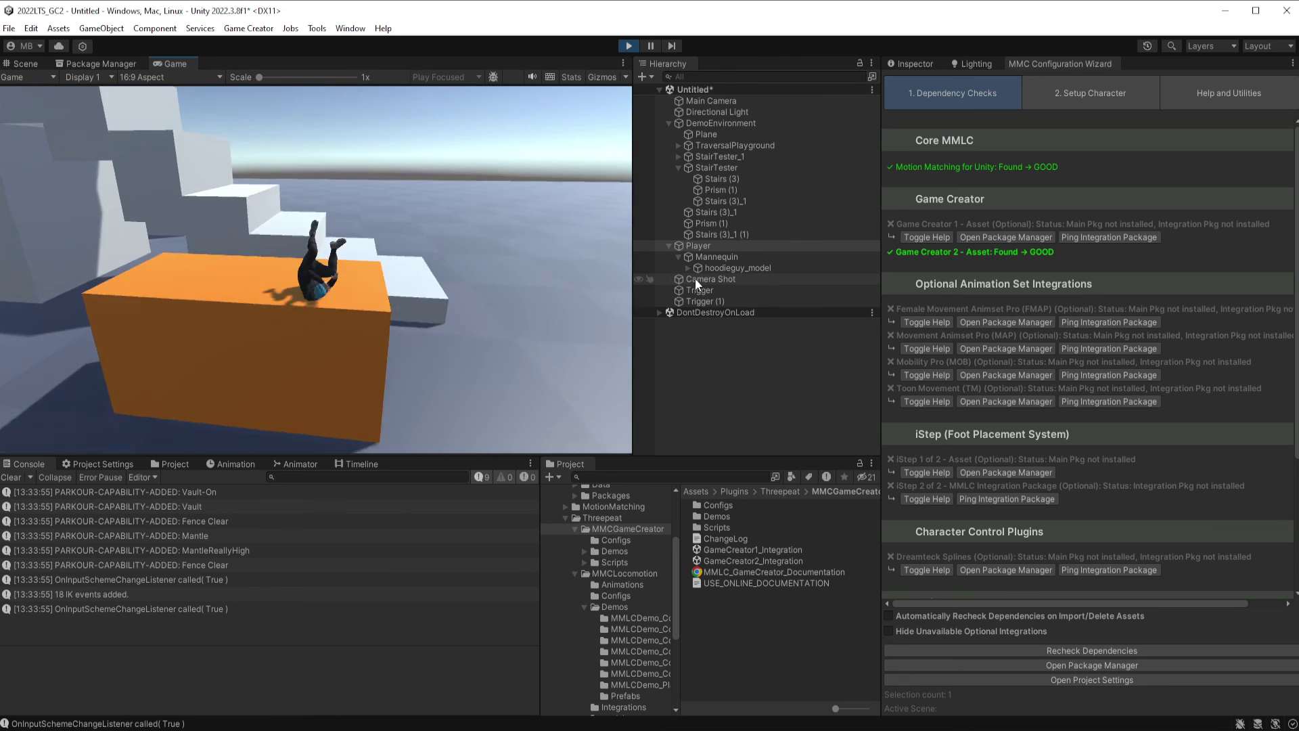
key("w")
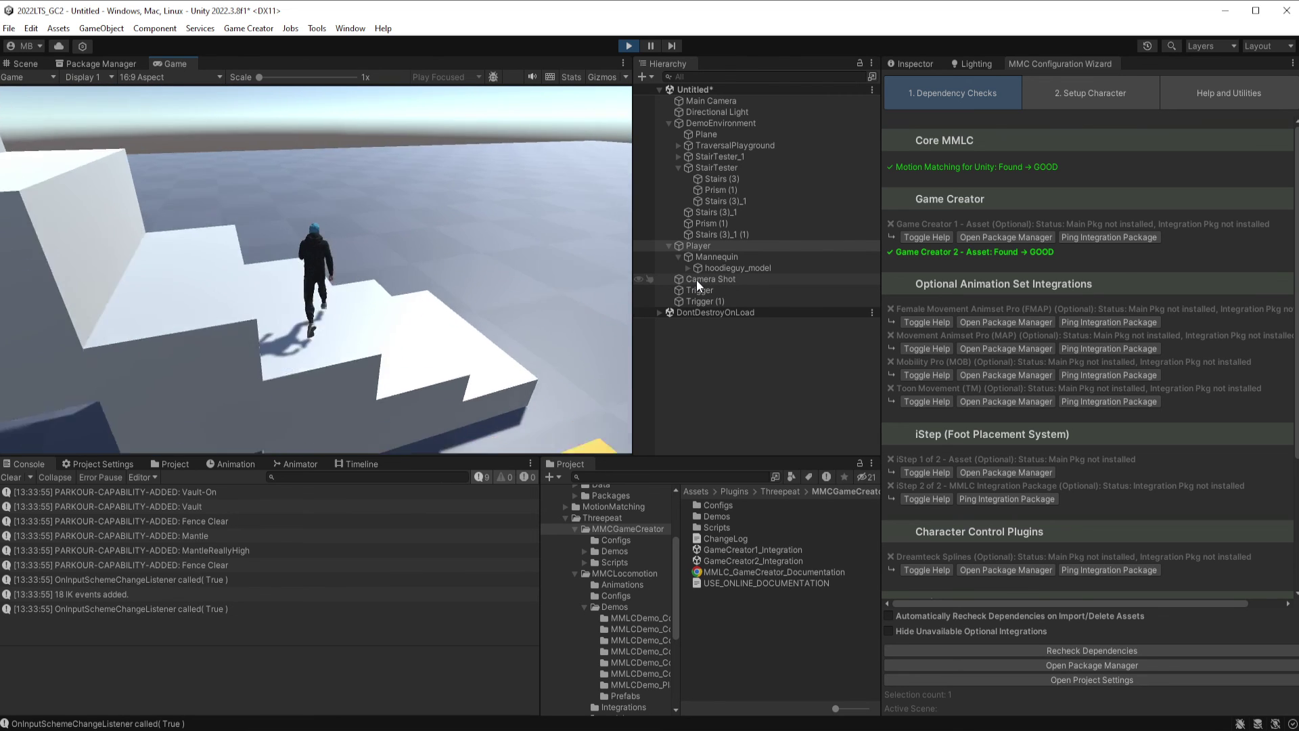
key("w")
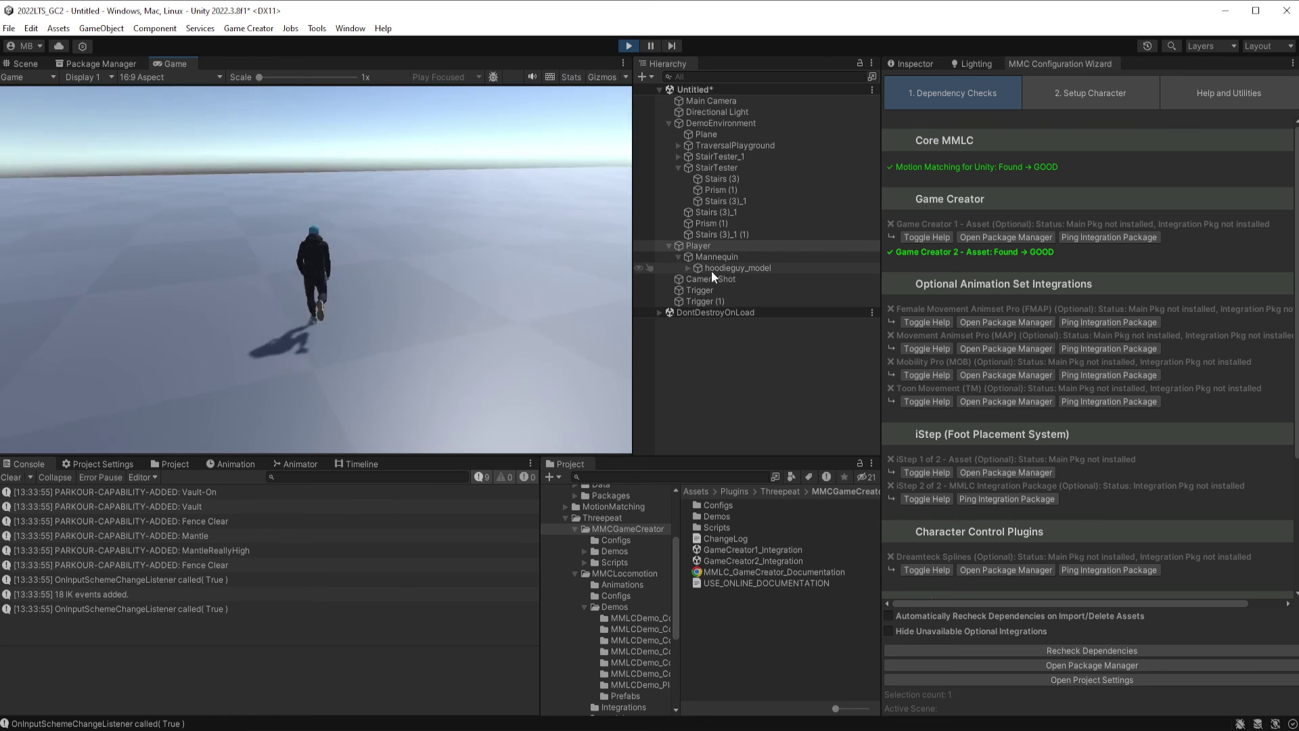